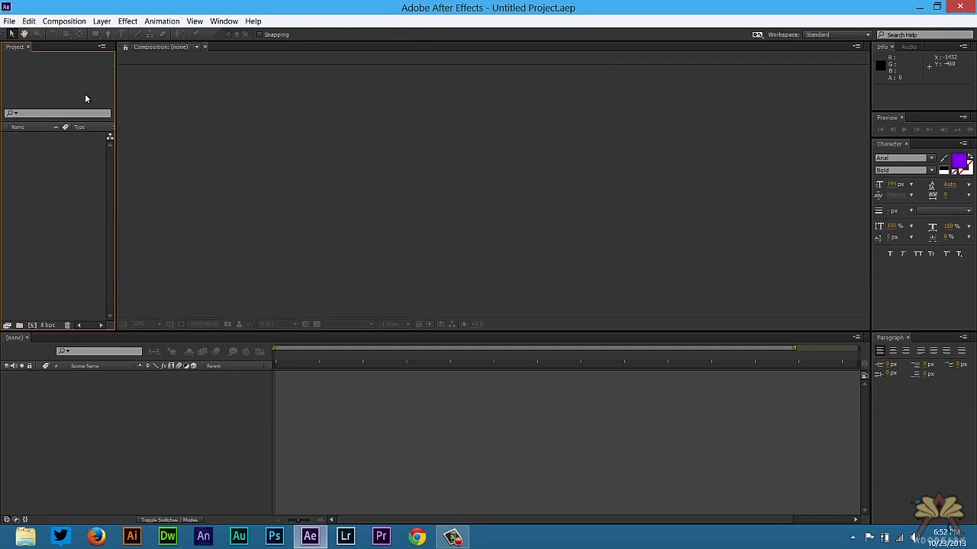
Step: Import the nyc image file from the tutorial folder into the project
click(9, 20)
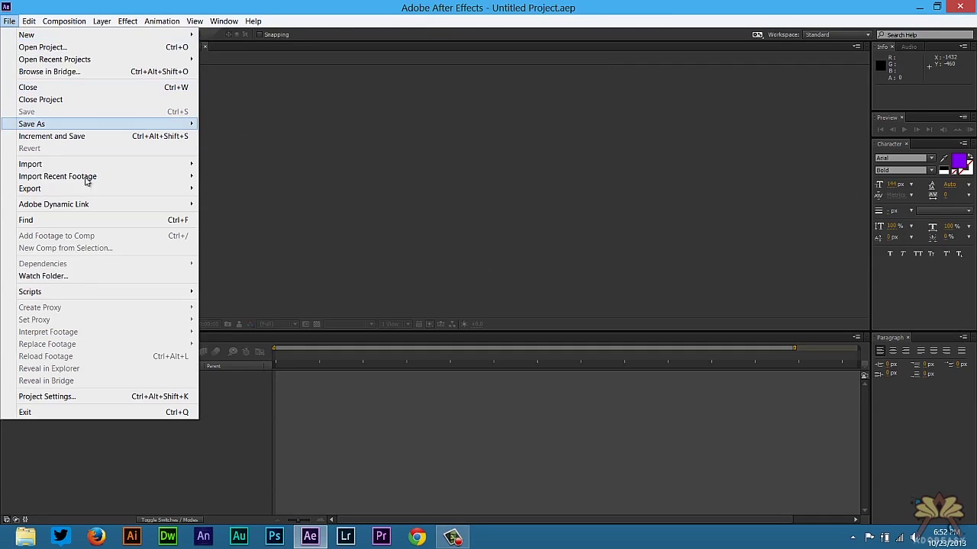
mouse_move(97, 168)
click(282, 168)
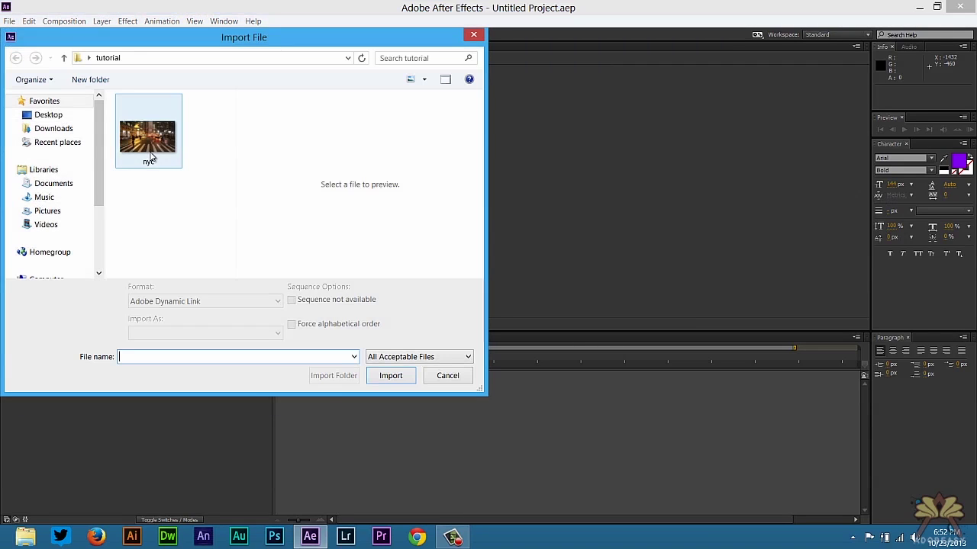
double_click(149, 153)
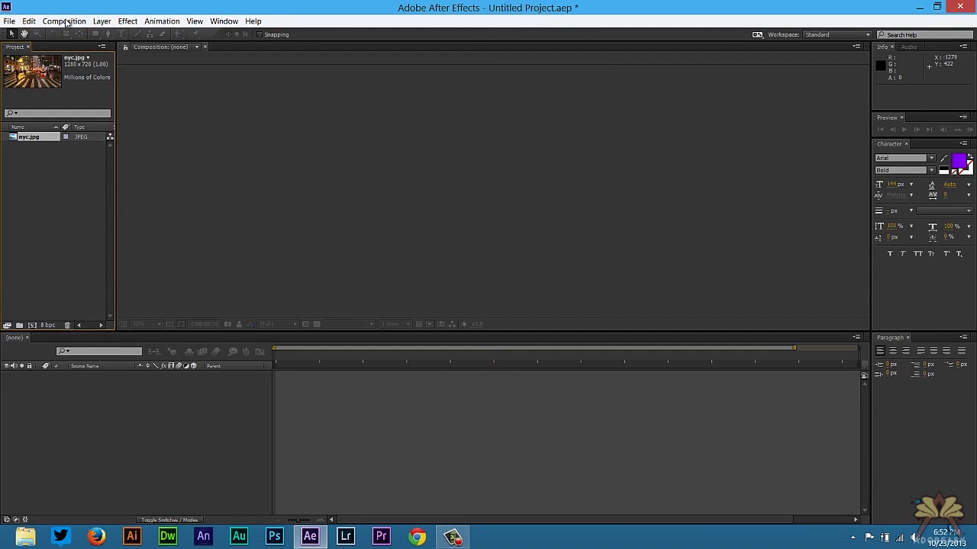
Step: Create a composition named Comp 1 with the HDV/HDTV 720 29.97 preset and a 35-second duration
click(67, 20)
click(98, 35)
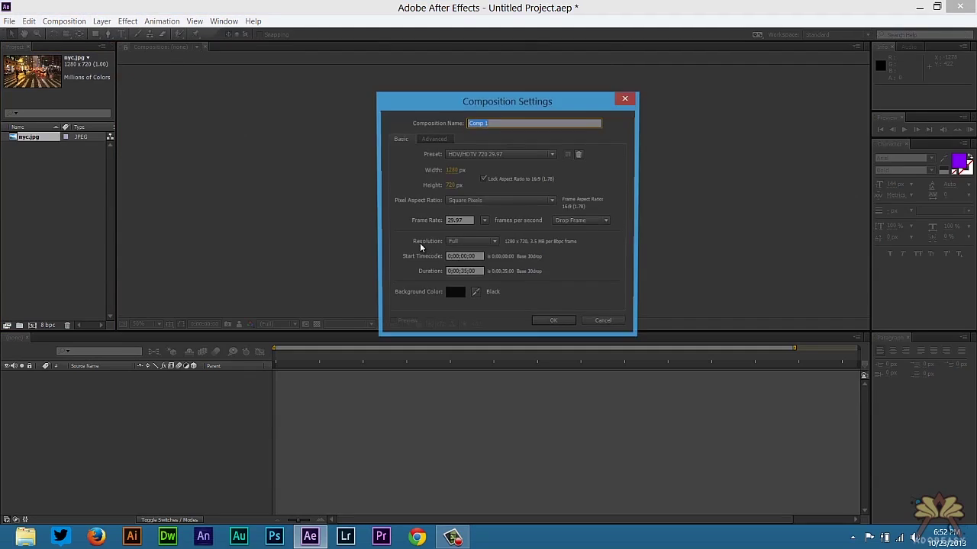
click(557, 325)
click(673, 396)
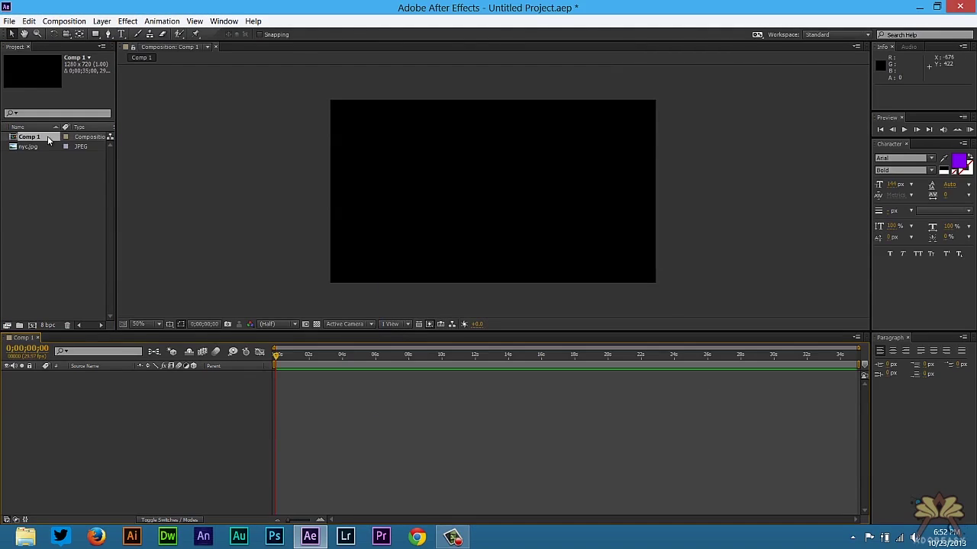
Step: Add nyc.jpg to Comp 1 as a locked background layer and check that the 3D layer switches are shown
drag(28, 147, 39, 387)
click(45, 403)
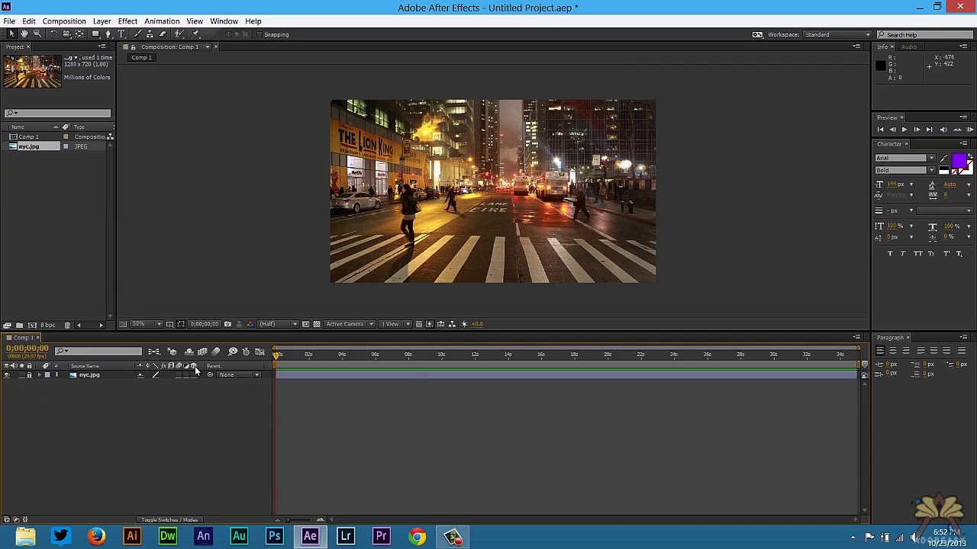
click(171, 522)
click(171, 522)
Step: Create a text layer reading "adobeasy" over the street image
click(122, 34)
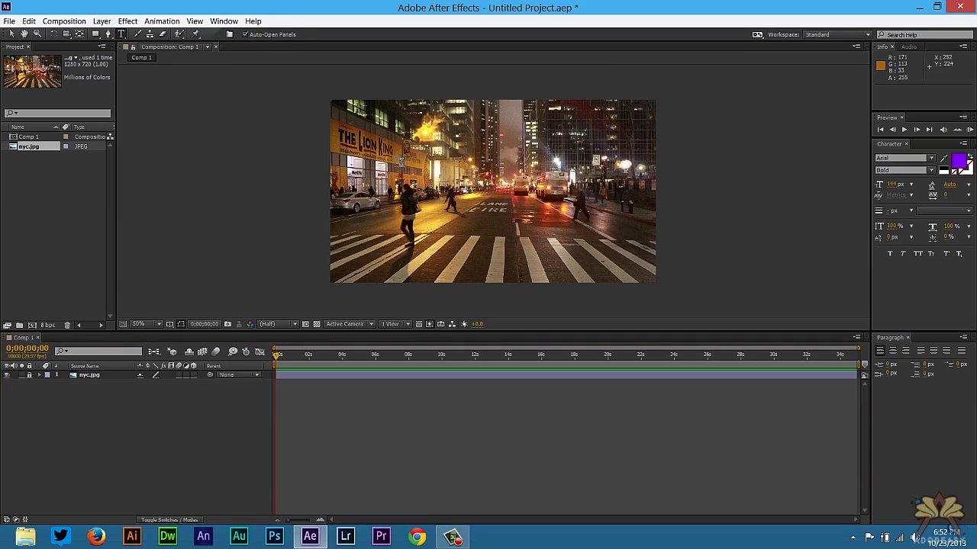
click(427, 185)
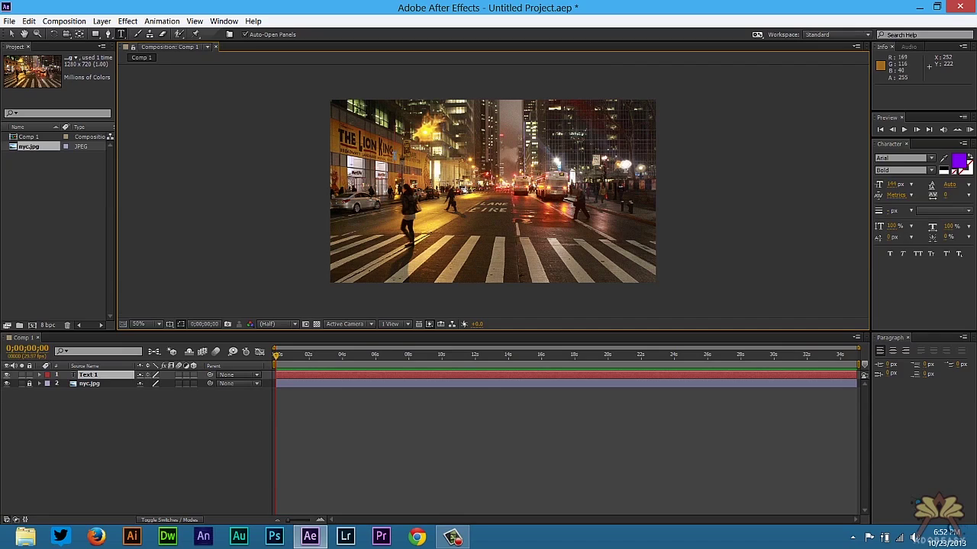
text(adobeasy)
Step: Set the text's tracking to 82 and move it down to the middle of the frame, at about 248, 356
drag(947, 196, 975, 195)
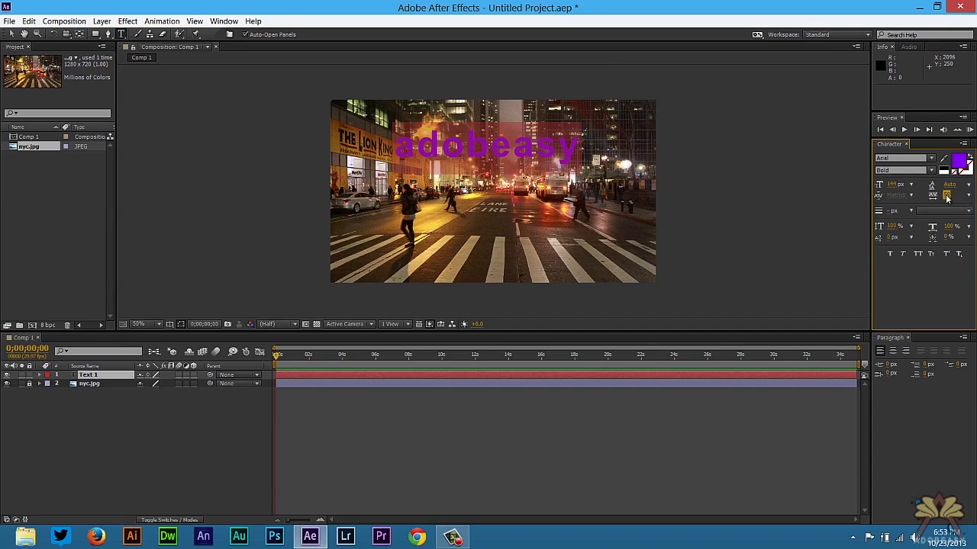
drag(949, 199, 955, 198)
click(11, 34)
drag(413, 146, 411, 180)
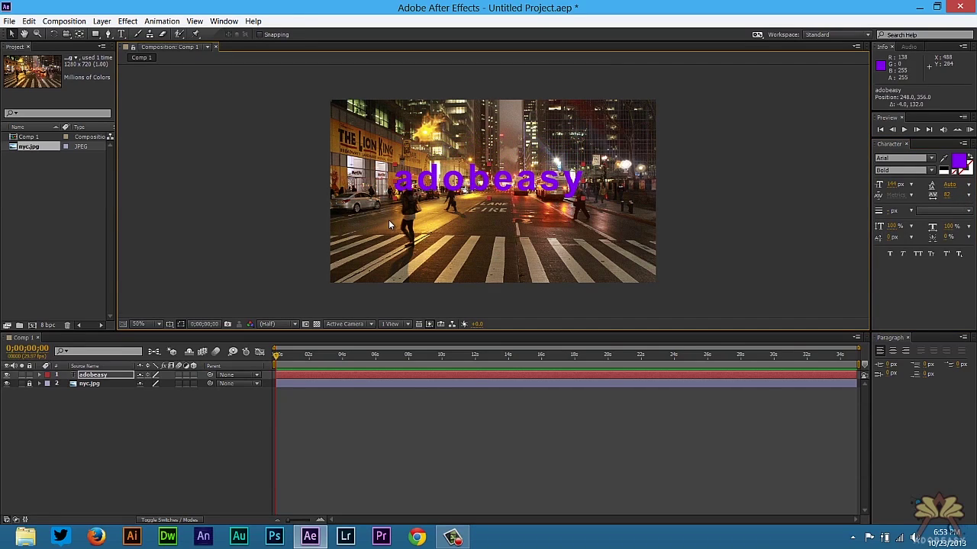
Step: Make the adobeasy layer 3D and accept the Ray-traced 3D renderer with quality 1 (Draft) and the Box anti-aliasing filter
click(194, 375)
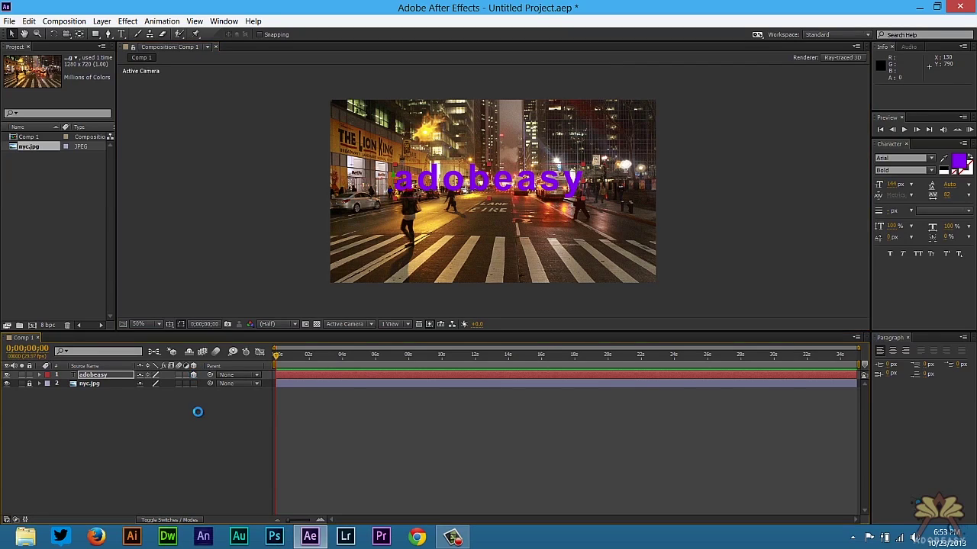
click(845, 58)
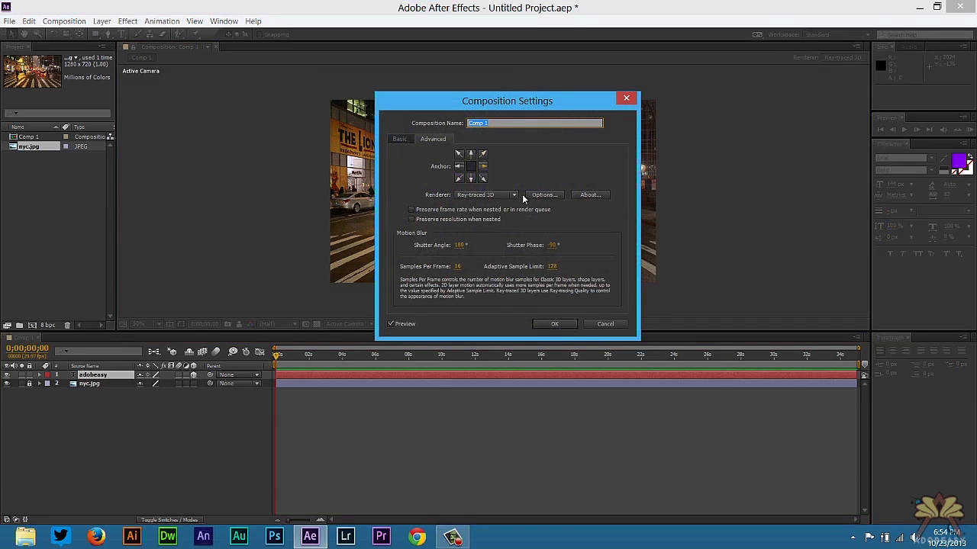
click(555, 196)
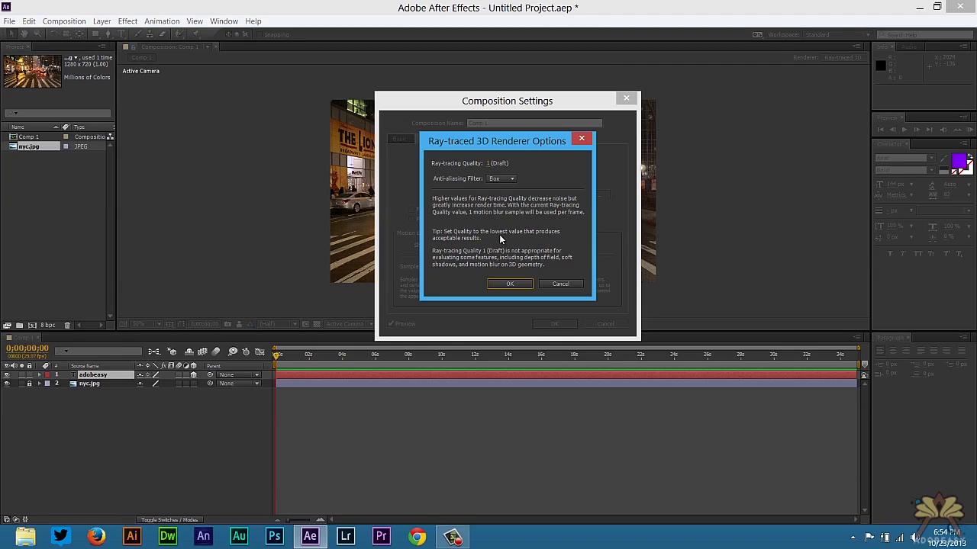
click(513, 284)
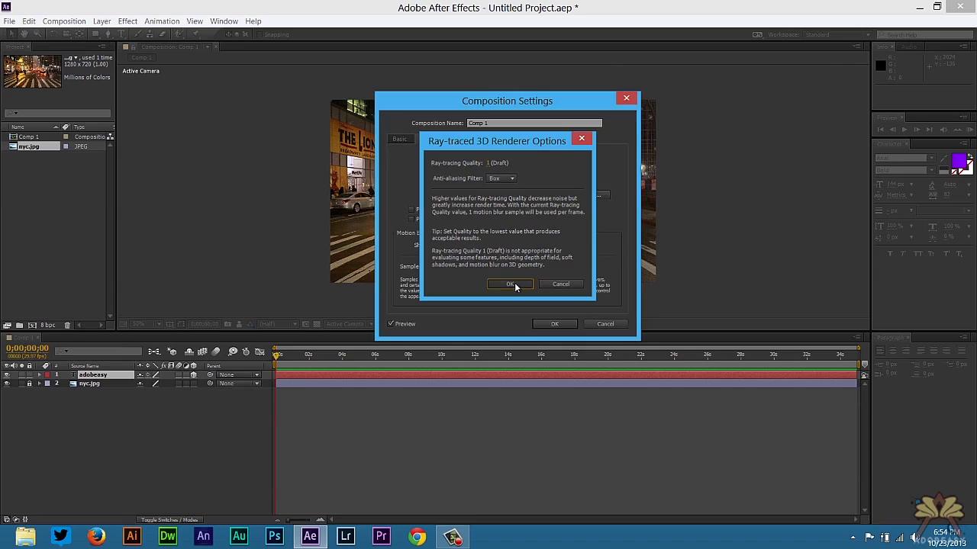
click(558, 324)
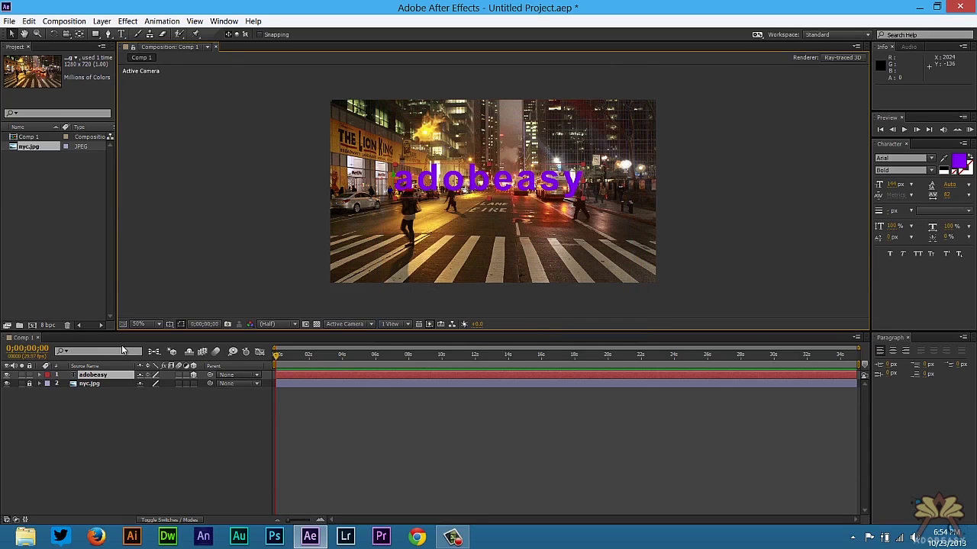
Step: In the text layer's geometry options, set the extrusion depth to 20 and the bevel depth to 15
click(40, 375)
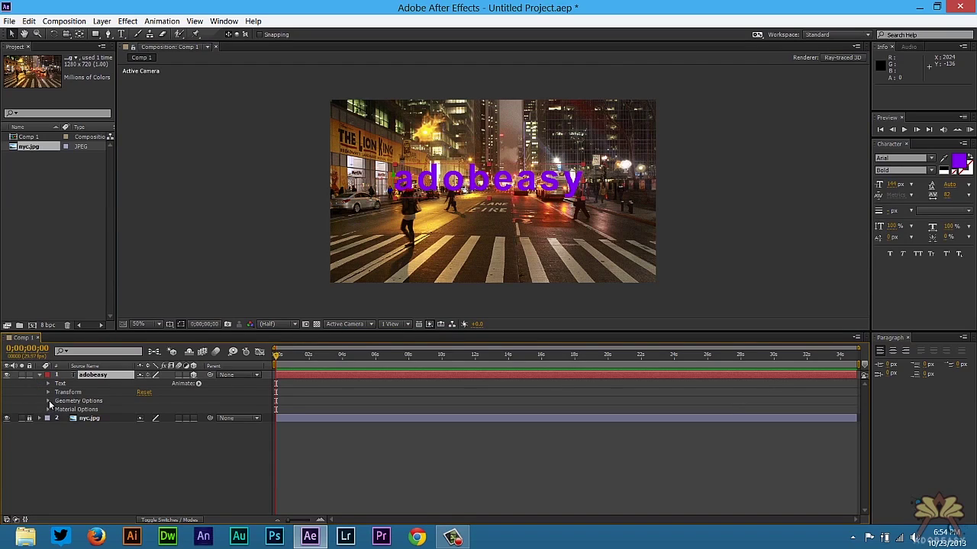
click(49, 400)
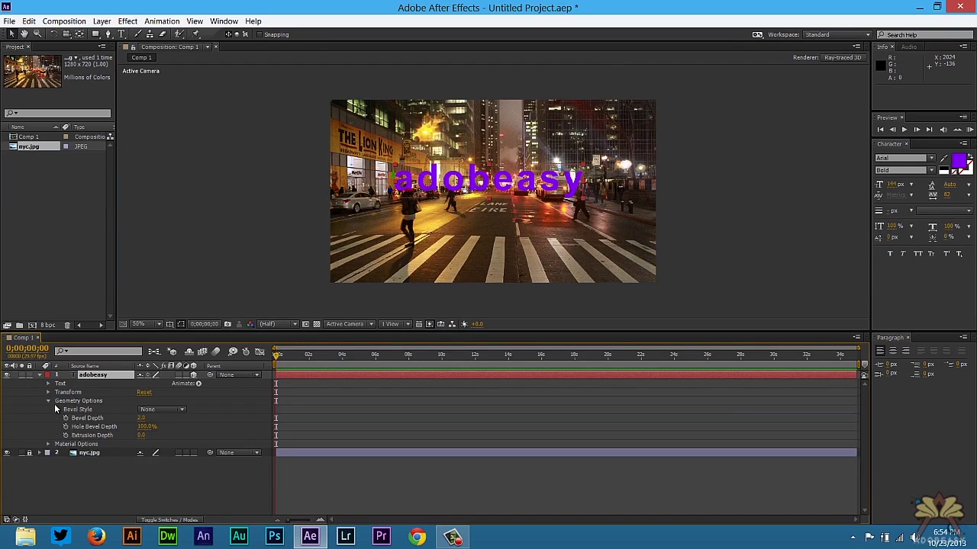
click(145, 419)
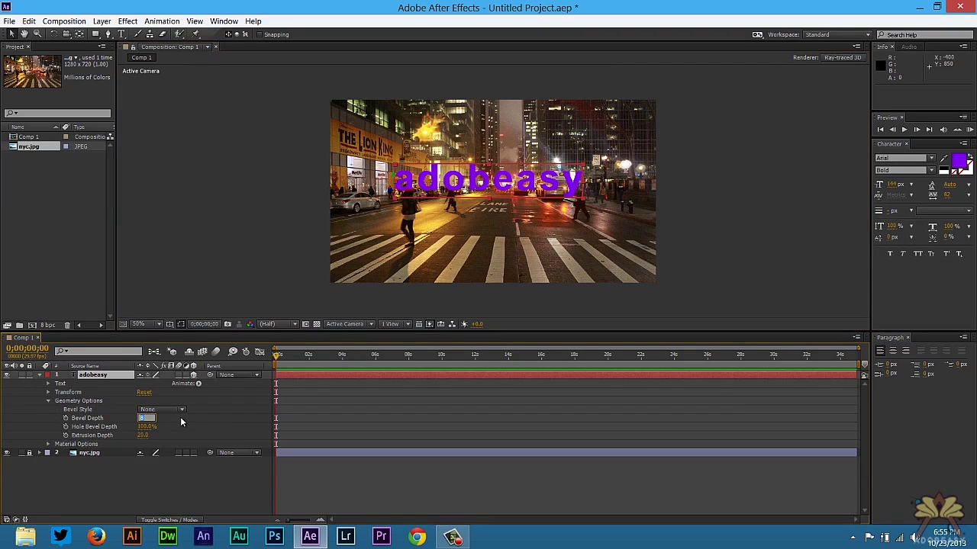
text(15)
key(Return)
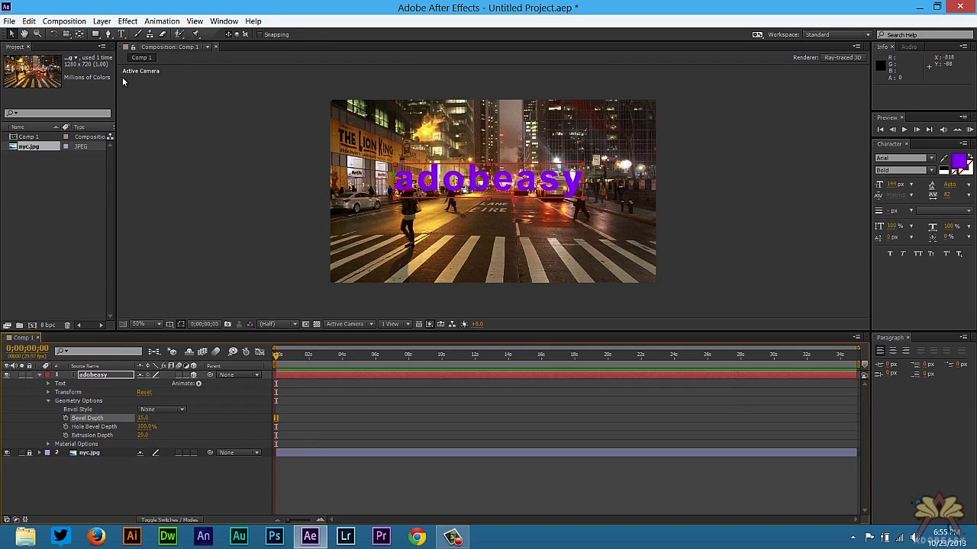
Step: Add a white spot light with 50% intensity and move it to about 724.5, 275.5, -703.8
click(102, 20)
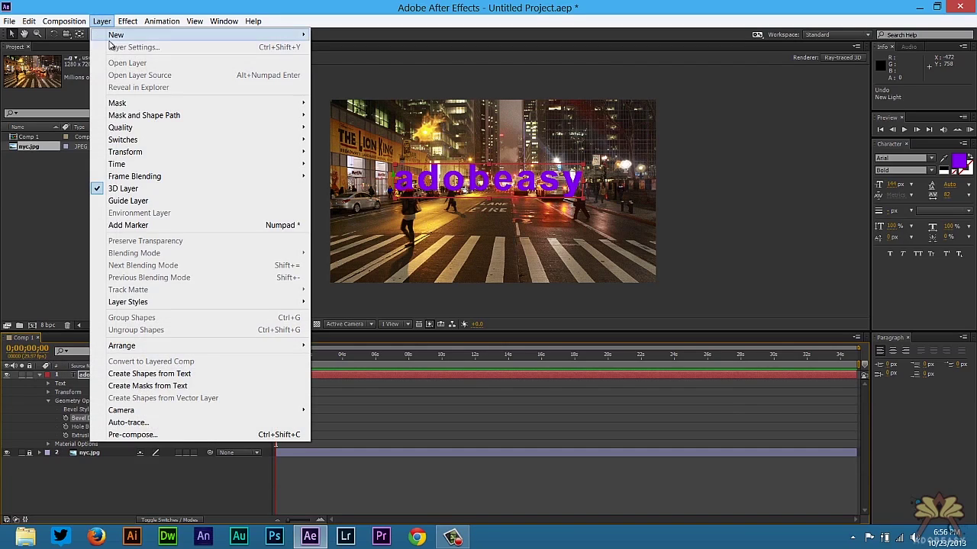
mouse_move(130, 36)
click(428, 61)
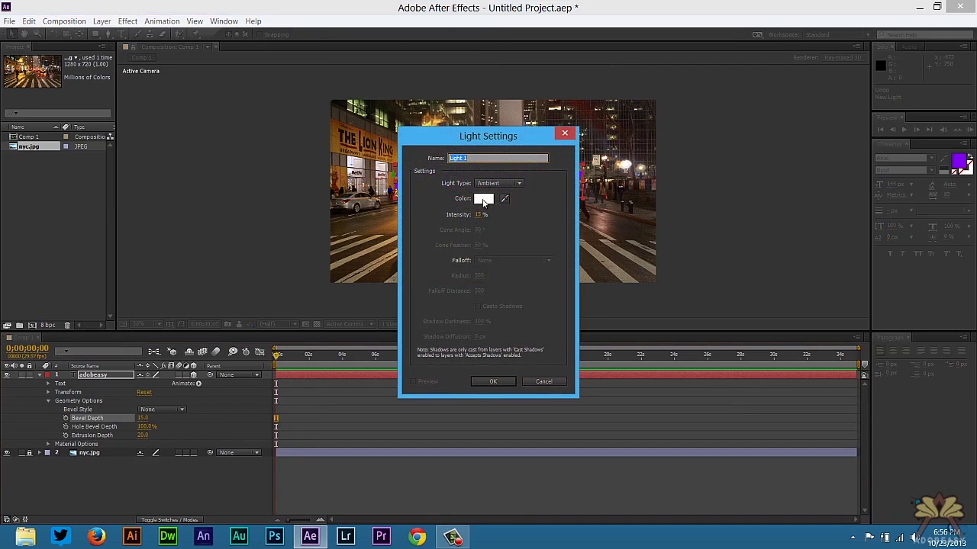
click(489, 184)
click(488, 205)
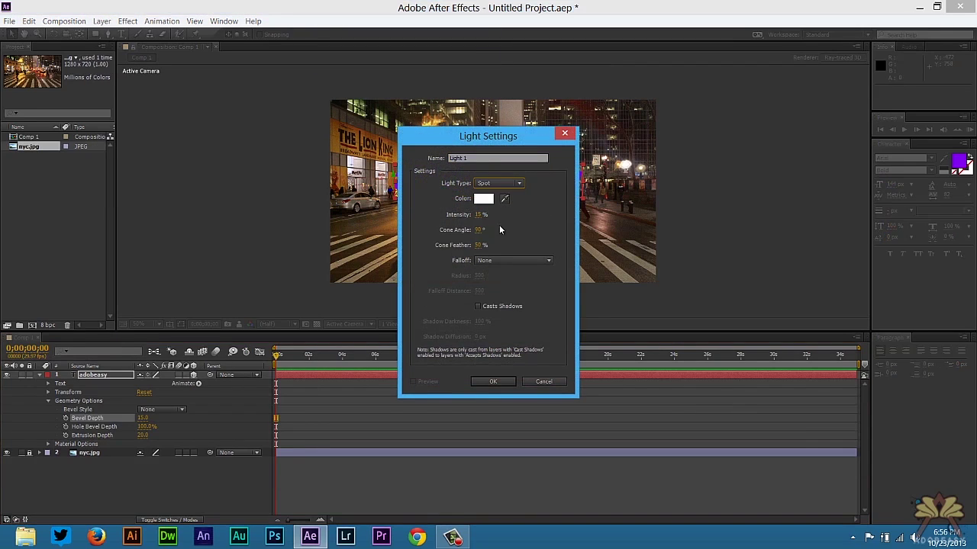
click(479, 215)
key(Return)
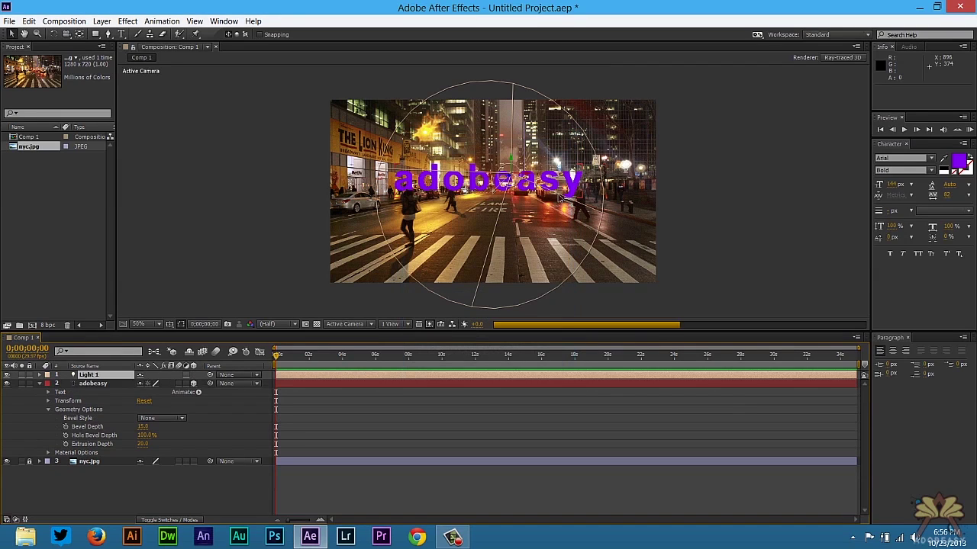
drag(516, 179, 586, 148)
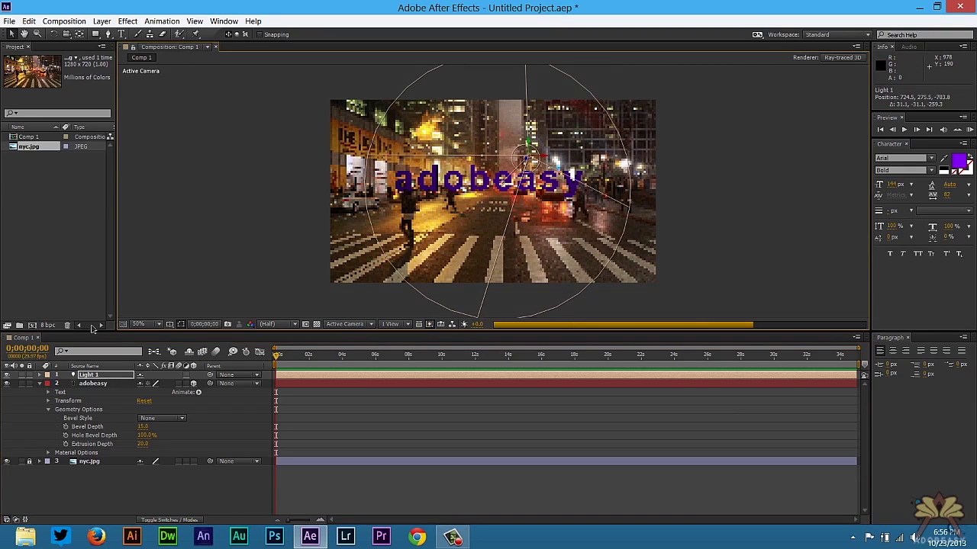
Step: Add a second light, a white point light with 25% intensity
click(102, 21)
click(102, 21)
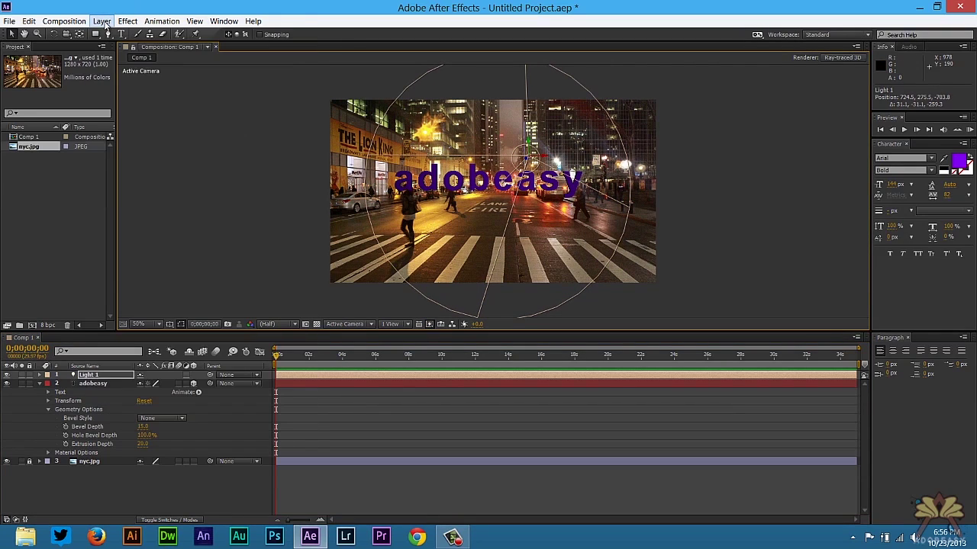
click(103, 23)
mouse_move(116, 35)
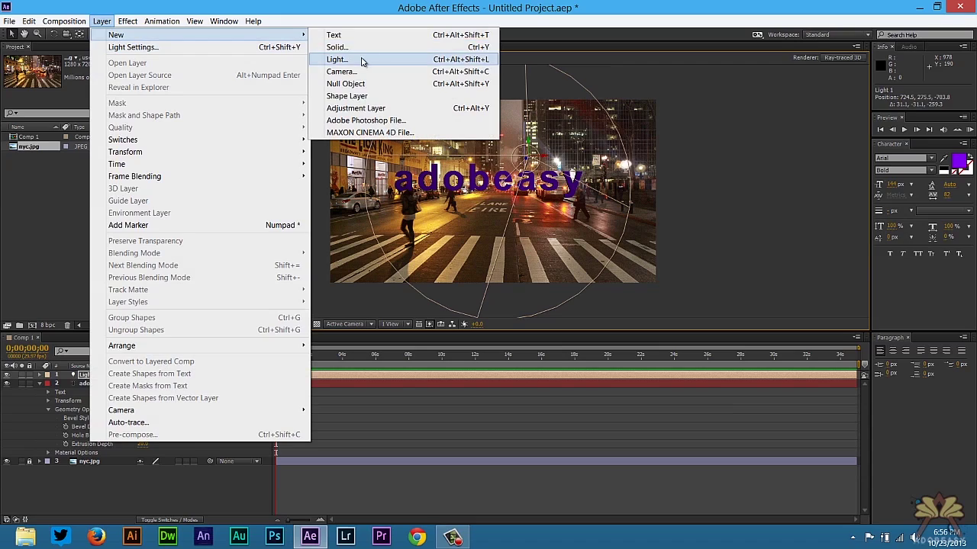
click(359, 59)
click(498, 183)
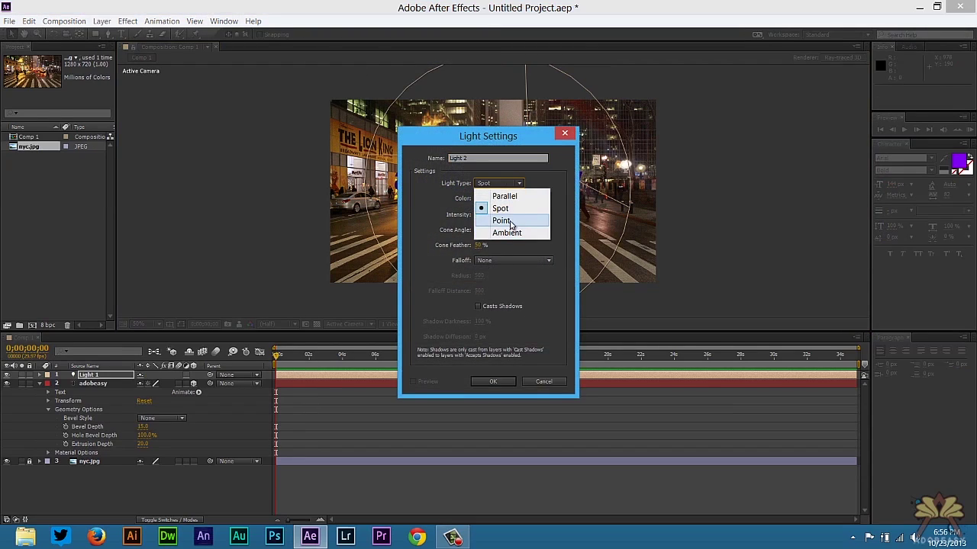
click(491, 220)
click(479, 214)
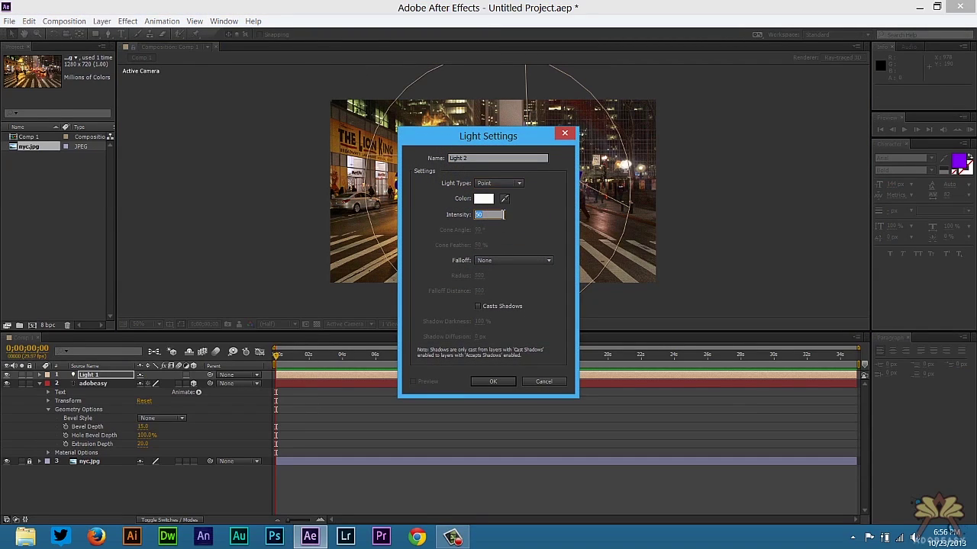
text(20)
key(Return)
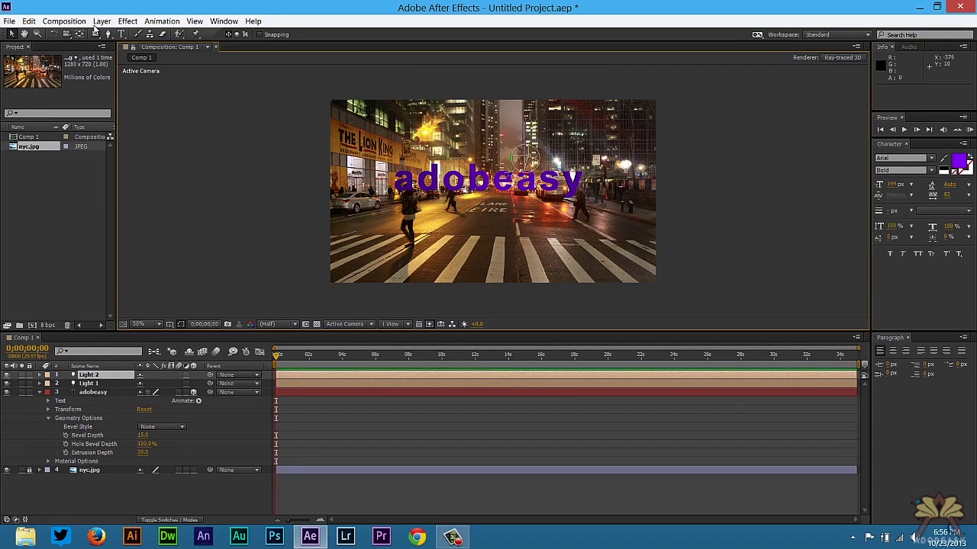
Step: Add a third light of the Ambient type and adjust its intensity
click(100, 21)
mouse_move(142, 36)
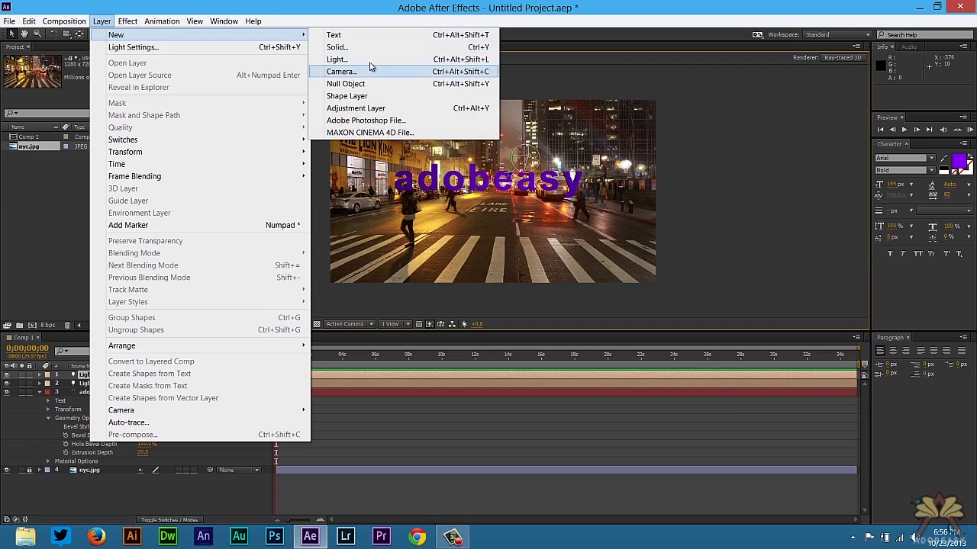
click(369, 64)
click(500, 183)
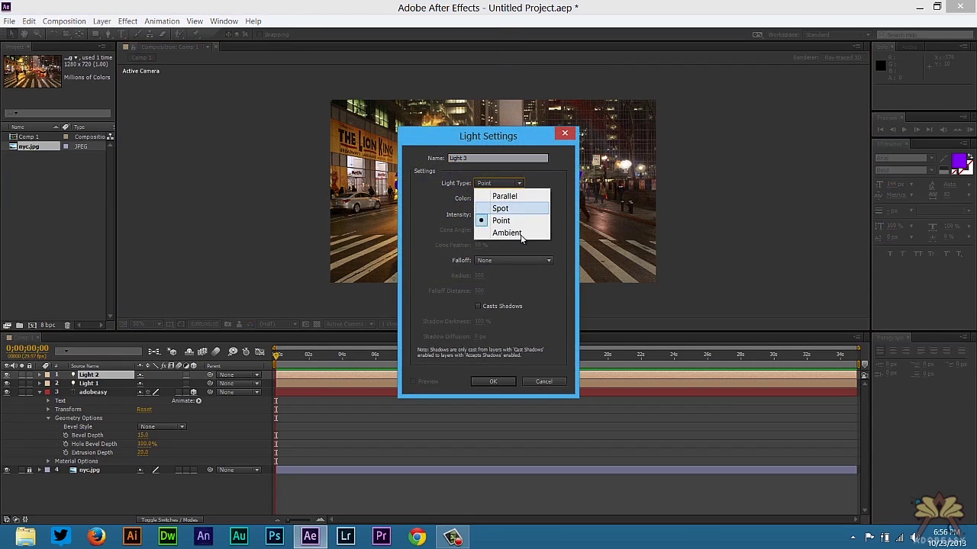
click(519, 234)
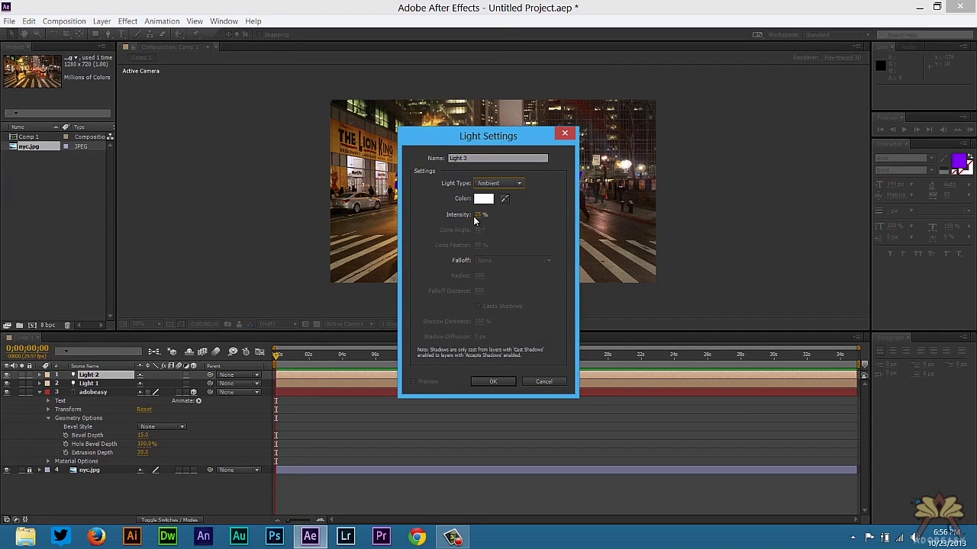
click(480, 215)
click(496, 382)
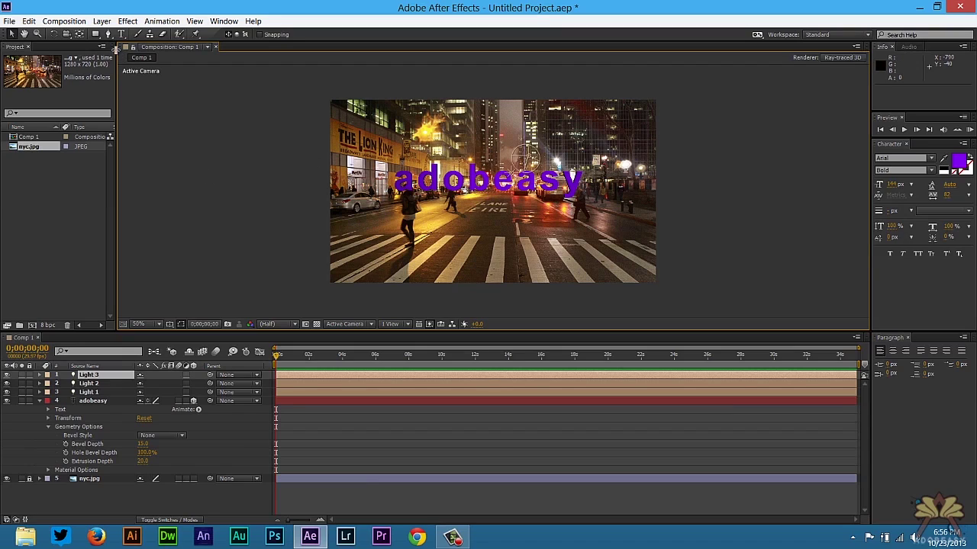
Step: Add a two-node camera to the composition using the 15mm preset
click(102, 21)
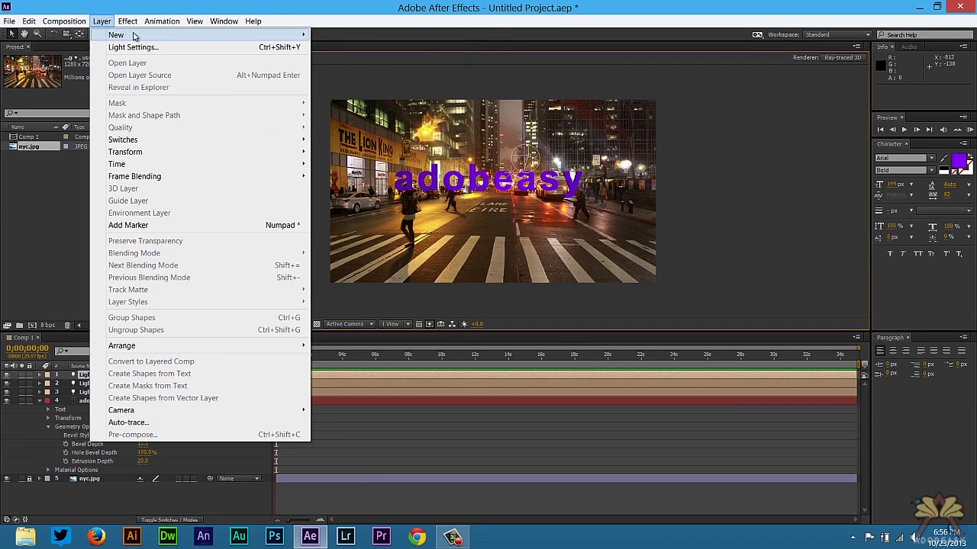
mouse_move(133, 36)
click(360, 70)
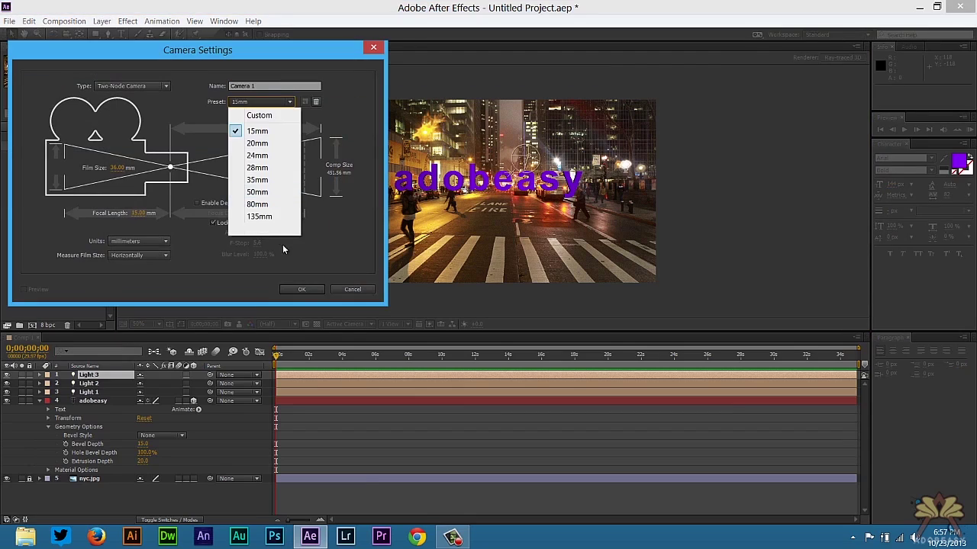
click(256, 100)
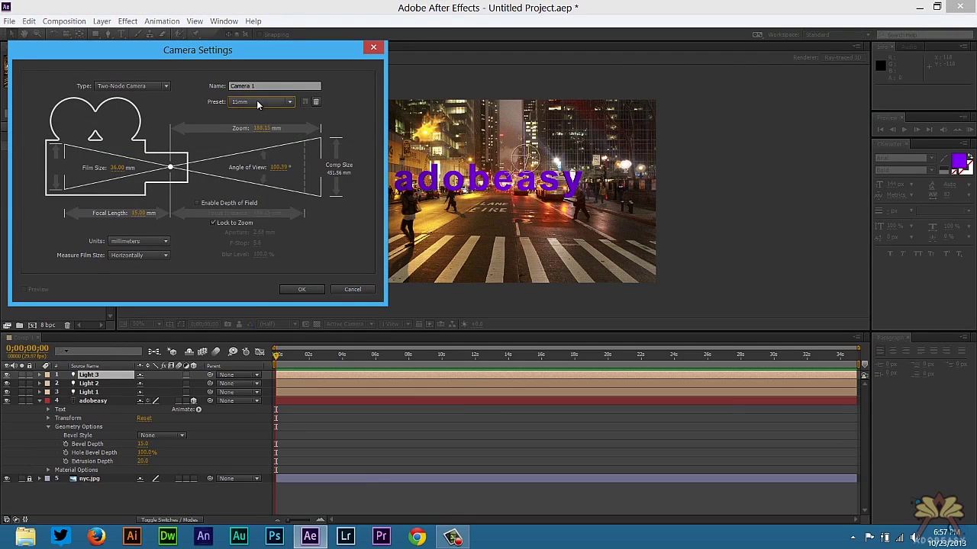
click(303, 289)
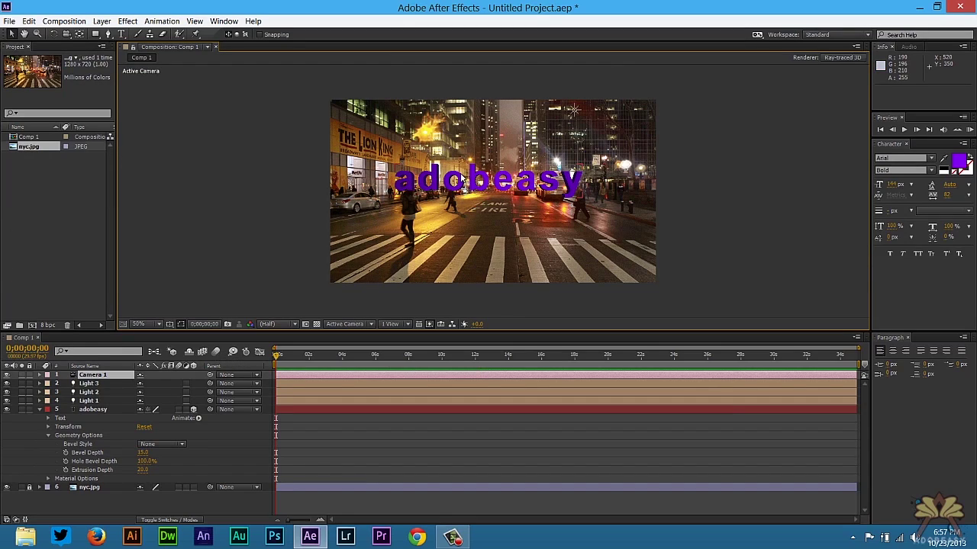
Step: Orbit and dolly the camera to view the text at an angle, at a position of about 1023.6, 230, -271.4
key(c)
drag(491, 184, 197, 174)
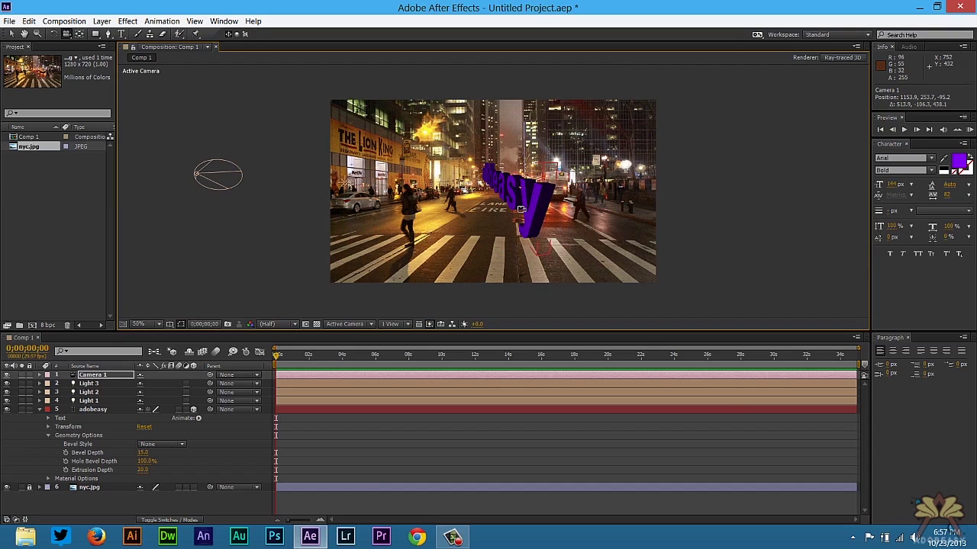
drag(527, 206, 503, 200)
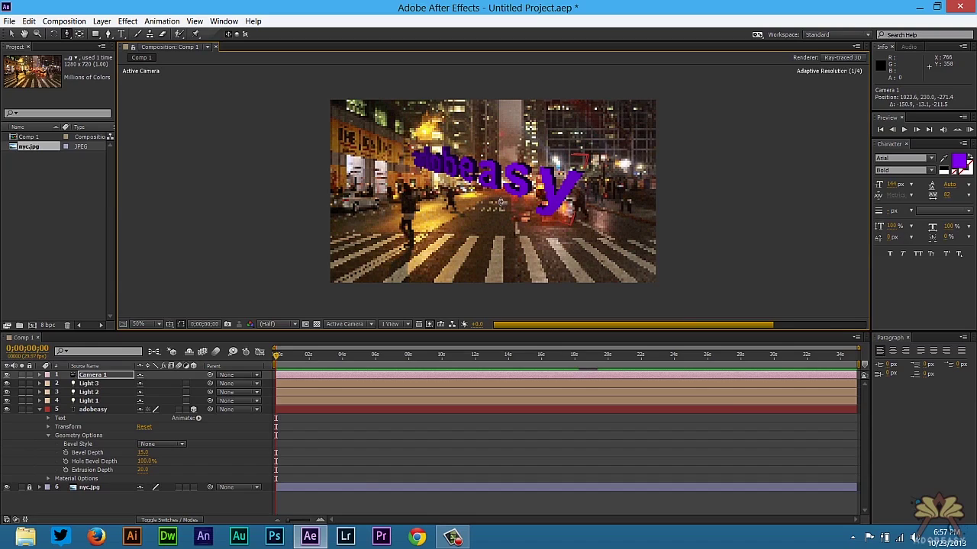
Step: Collapse the text layer's properties and turn the nyc.jpg photo layer into an environment layer
click(40, 409)
click(83, 418)
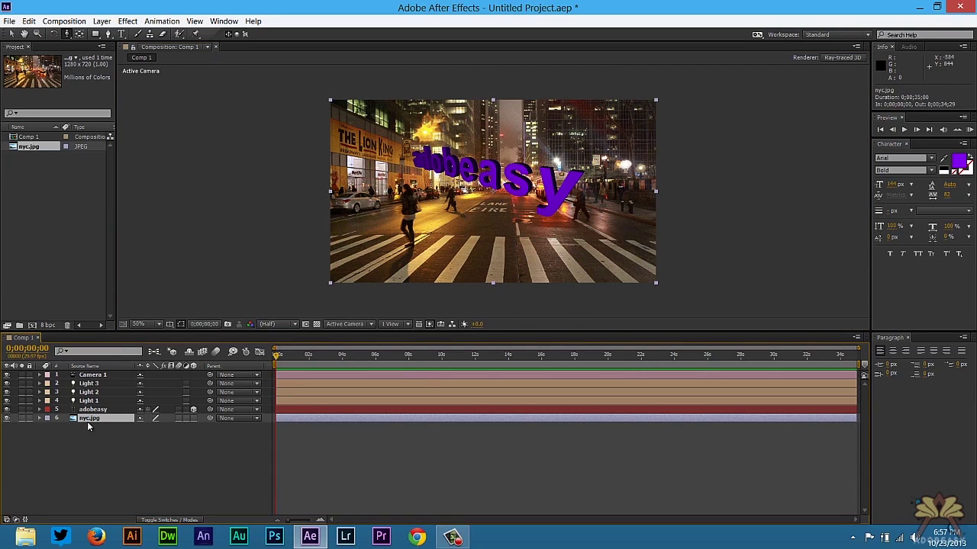
right_click(91, 419)
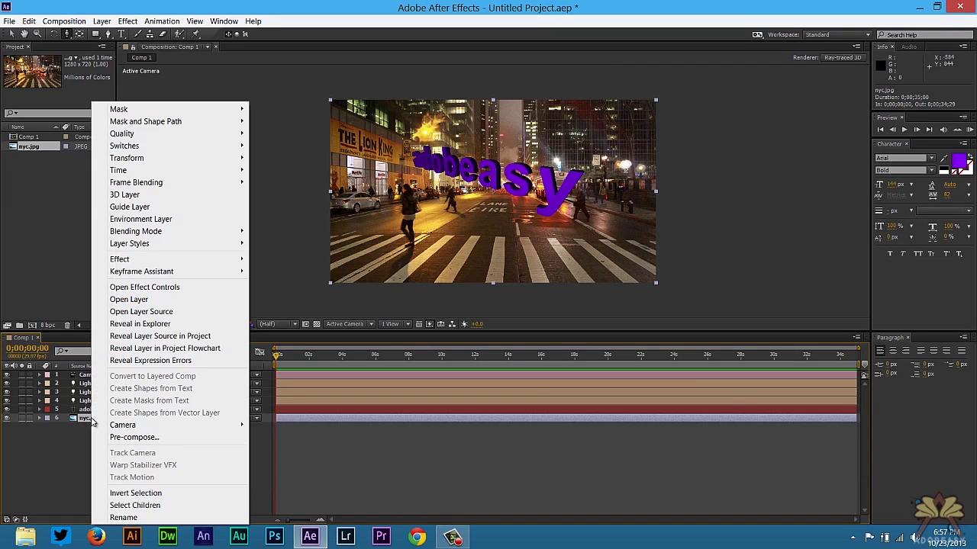
click(159, 222)
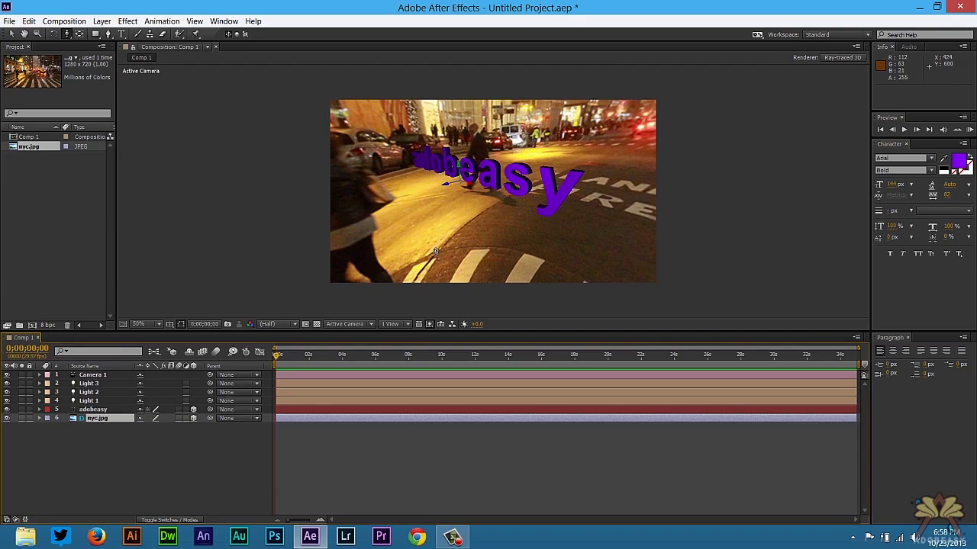
Step: Reposition Camera 1 to about 911.1, 281.9, -325.6 to reframe the text against the street environment
click(91, 376)
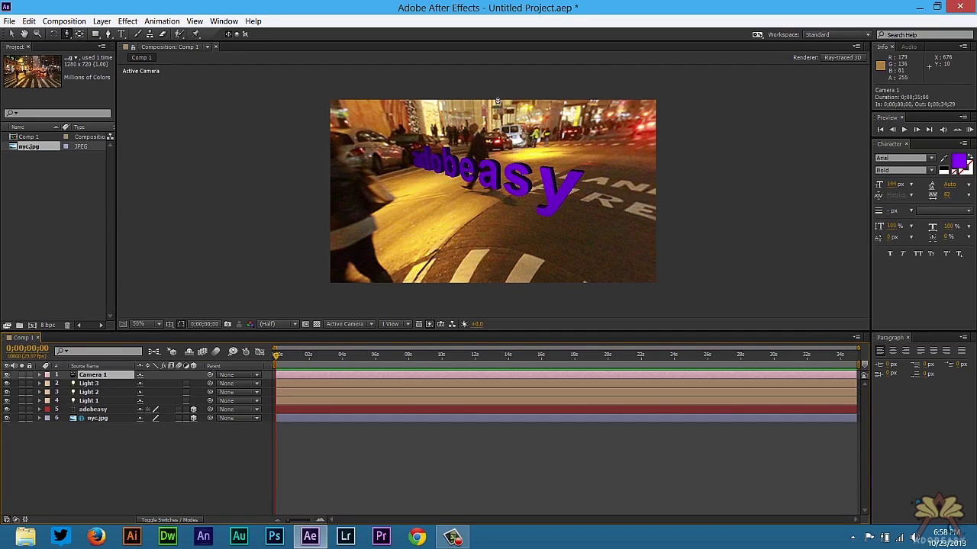
drag(500, 101, 138, 211)
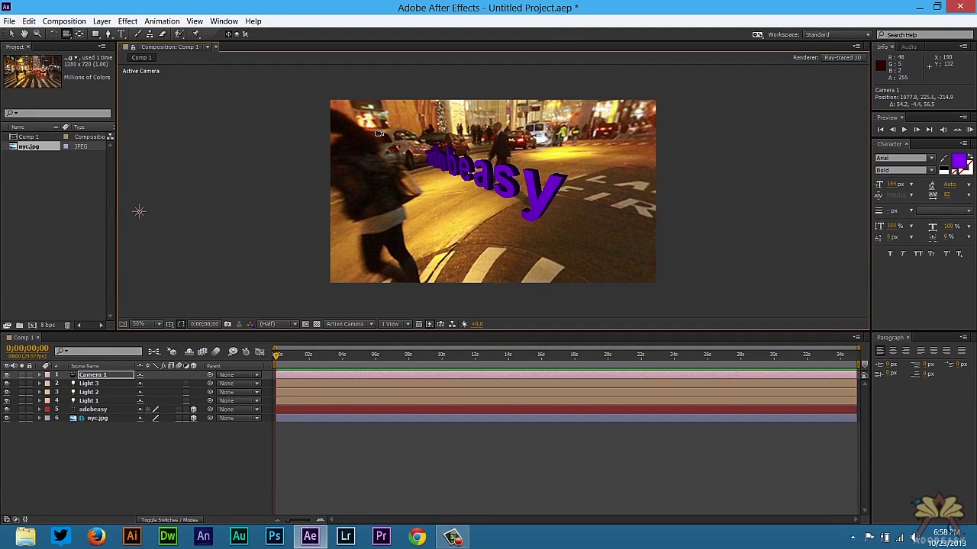
drag(378, 134, 404, 176)
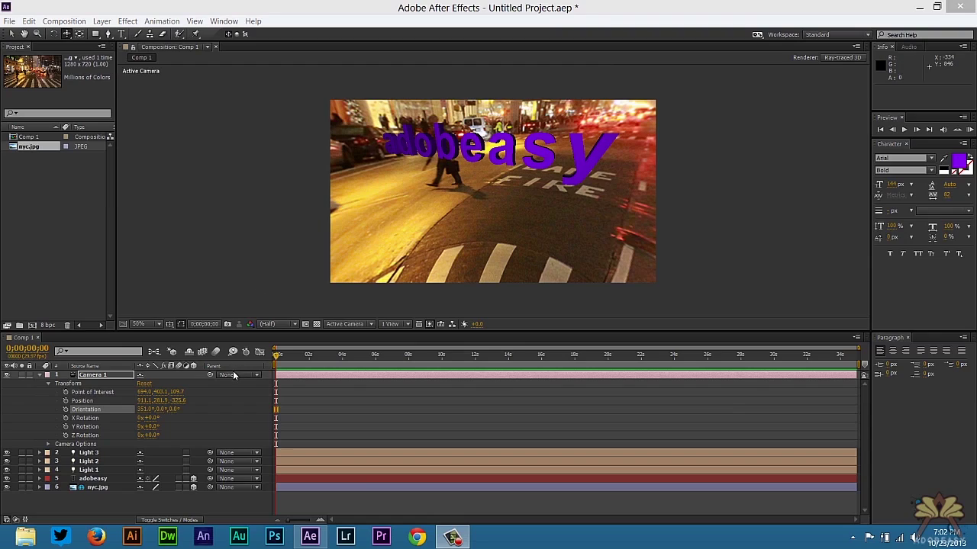
Step: Keyframe the camera's orientation at 0, 5;15 and about 11 seconds, with X orientation about 47° at the second keyframe and 10° at the third
click(99, 376)
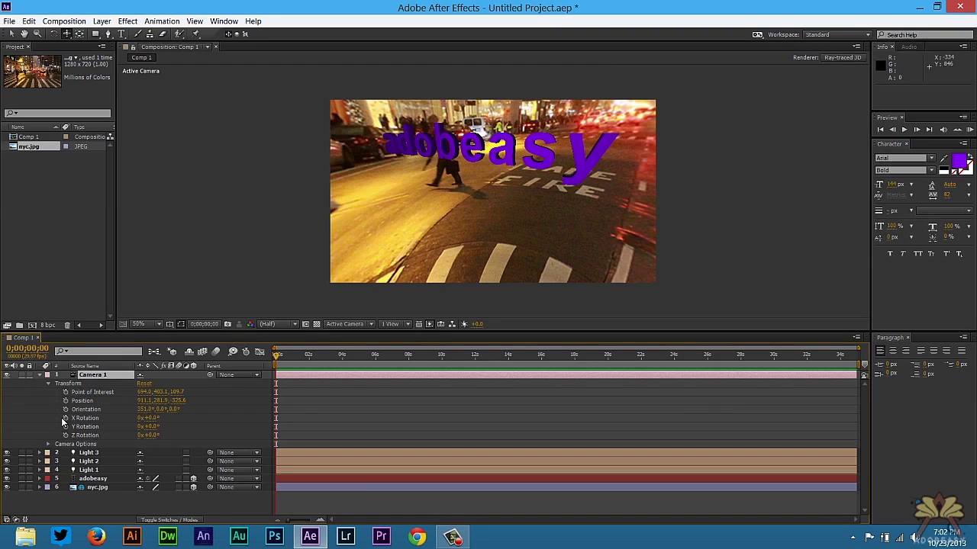
click(67, 410)
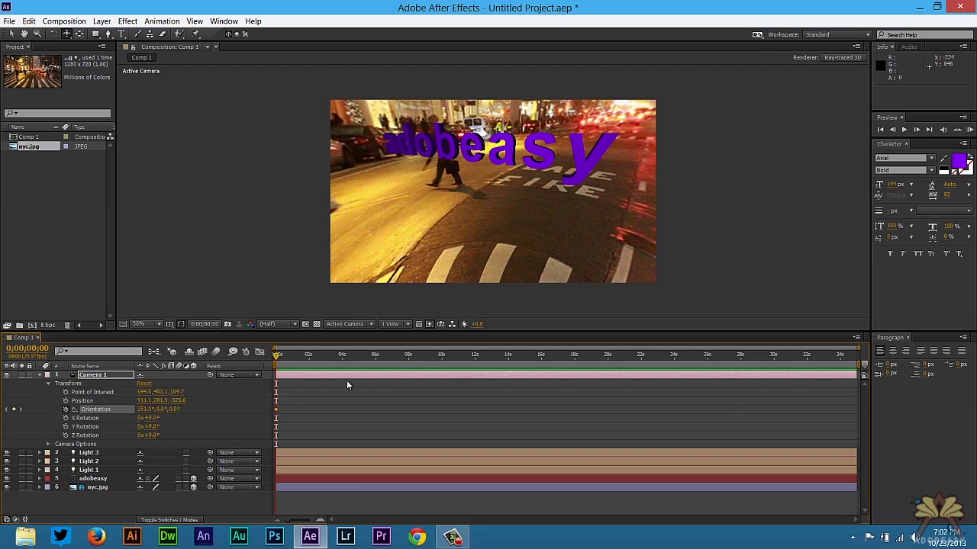
drag(346, 357, 367, 355)
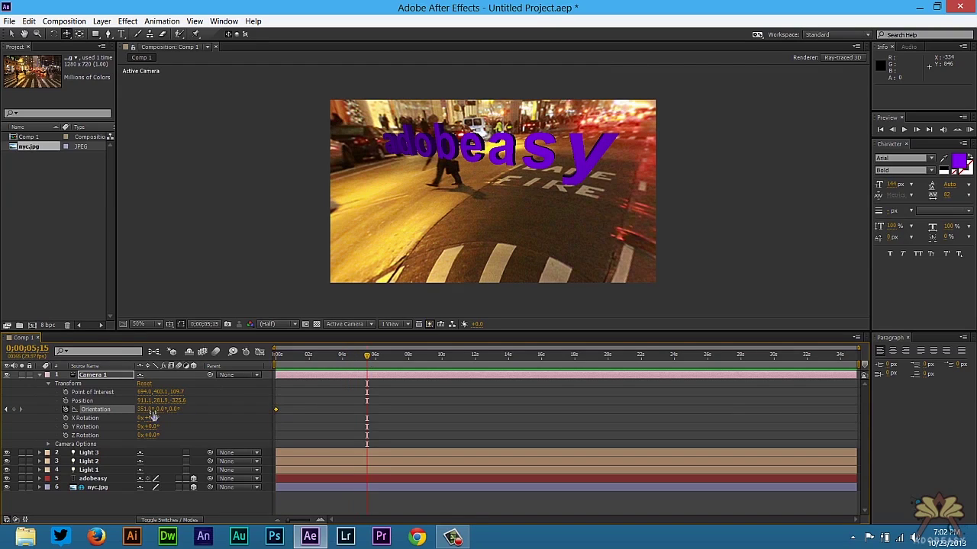
drag(144, 409, 157, 409)
drag(170, 409, 187, 409)
click(356, 353)
drag(279, 365, 373, 357)
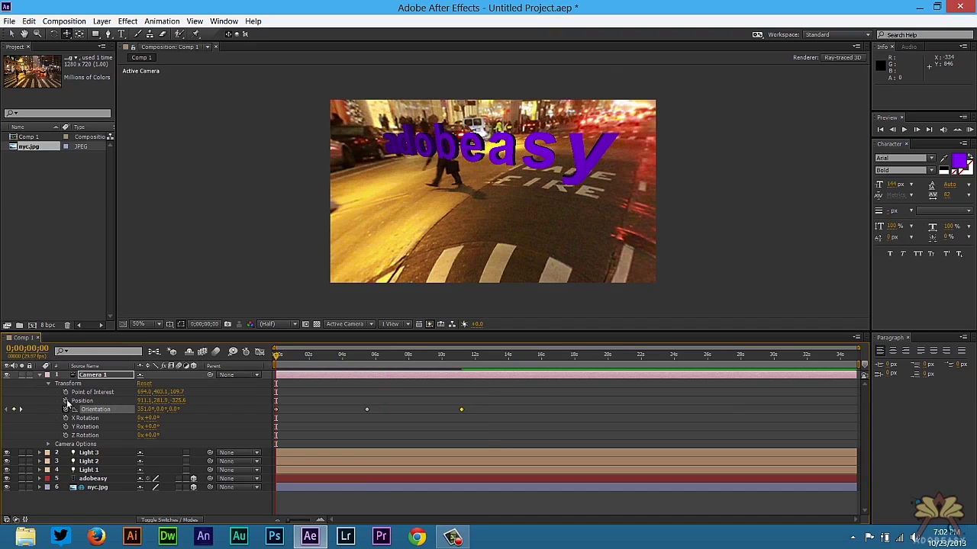
Step: Keyframe the camera's position at 0 seconds and at about 5;15 with a larger X value, and scrub on to 11;04
click(65, 401)
click(367, 359)
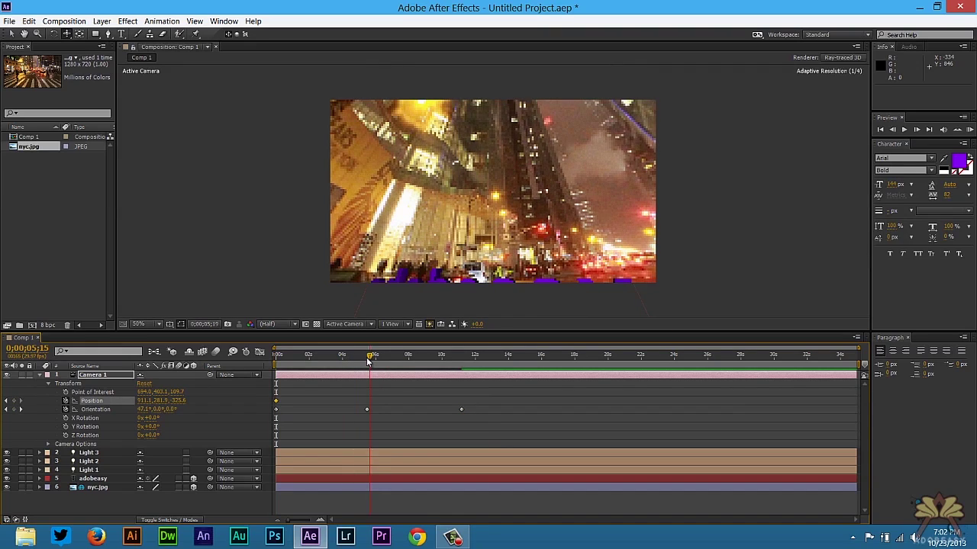
drag(142, 404, 255, 394)
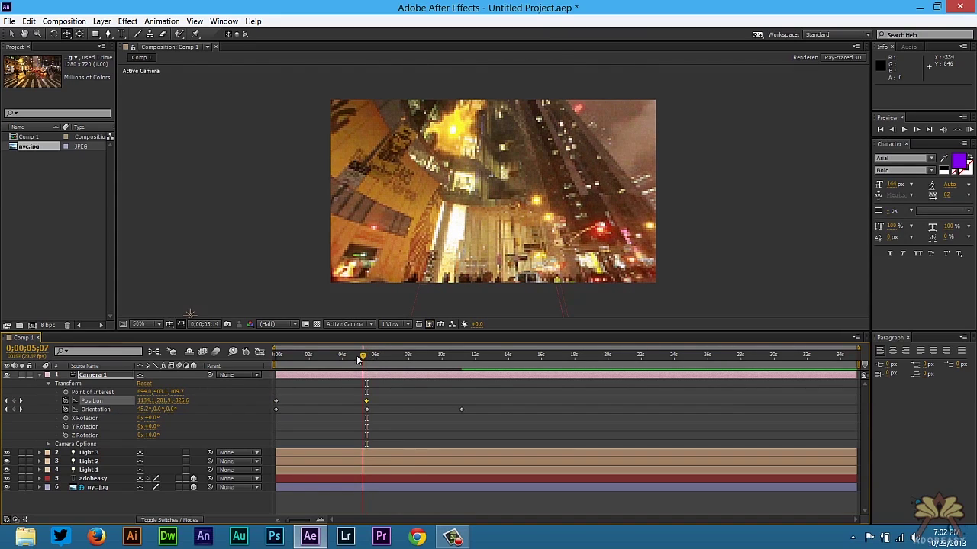
drag(367, 355, 460, 359)
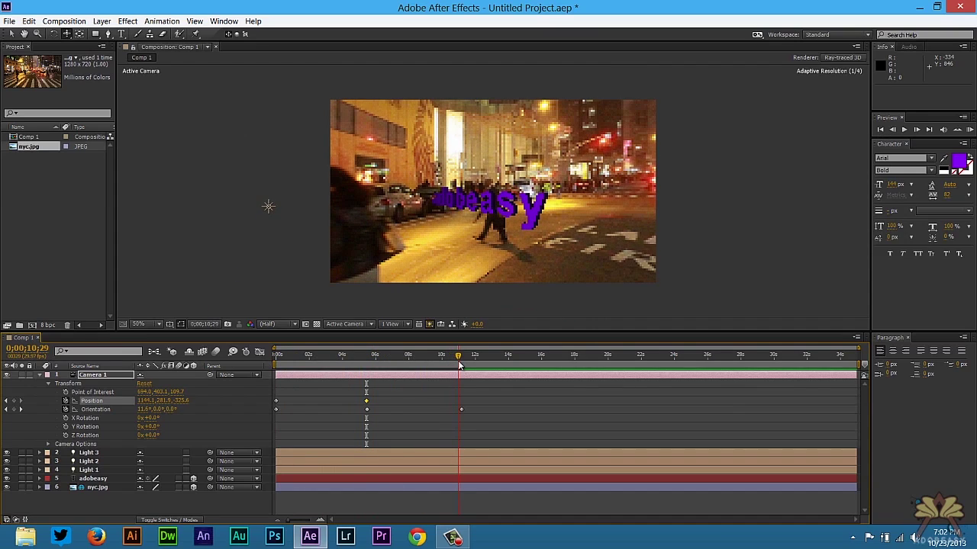
Step: Show the Effects & Presets panel, expand the 3D Text animation presets, and widen the panel until the preset names are readable
click(223, 22)
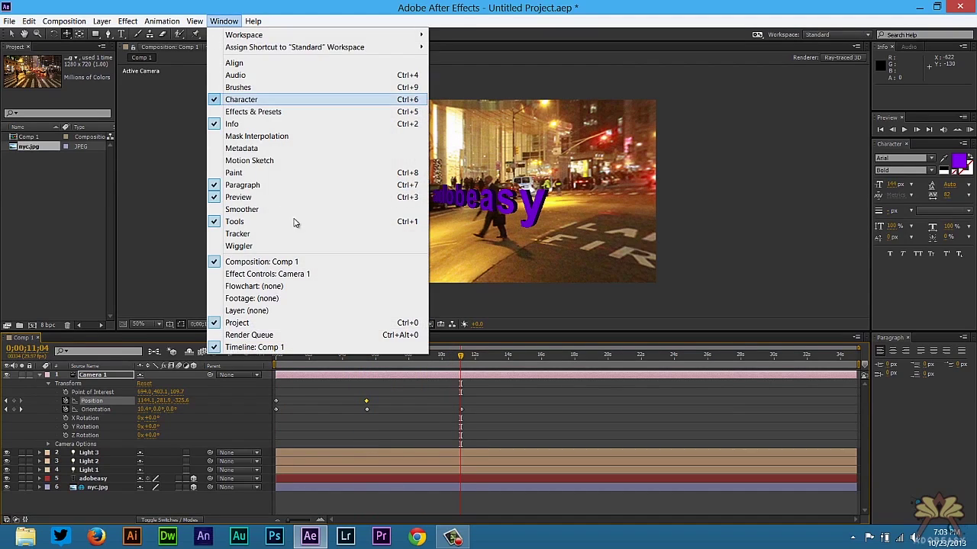
click(254, 111)
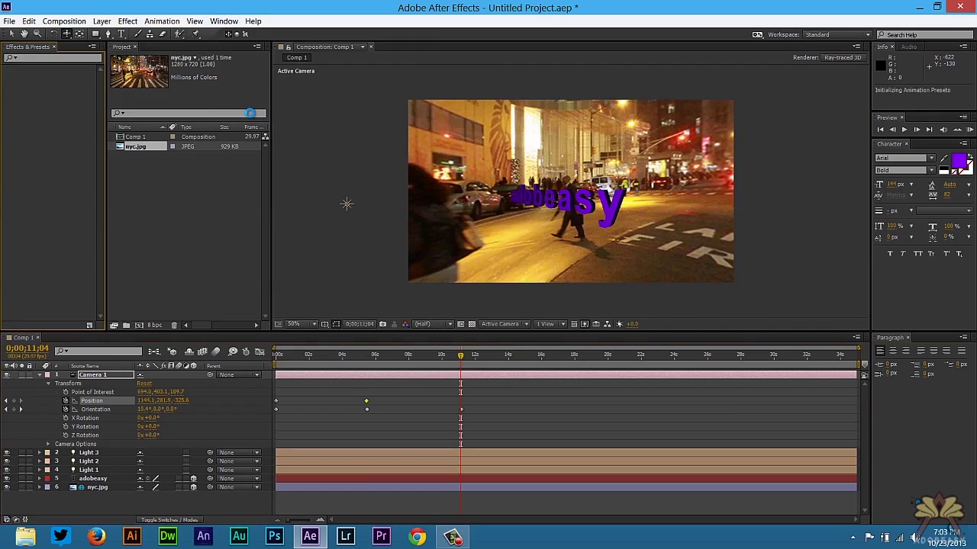
click(7, 69)
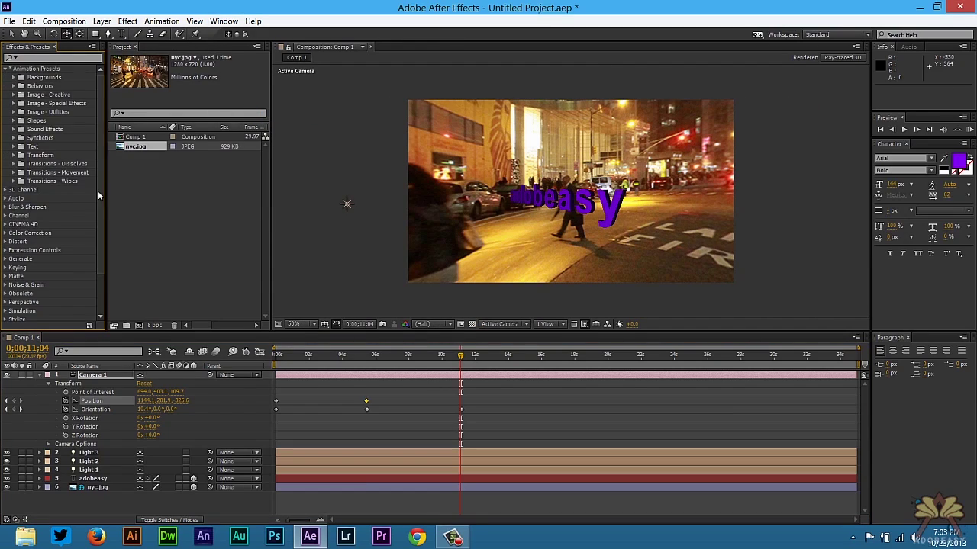
click(13, 146)
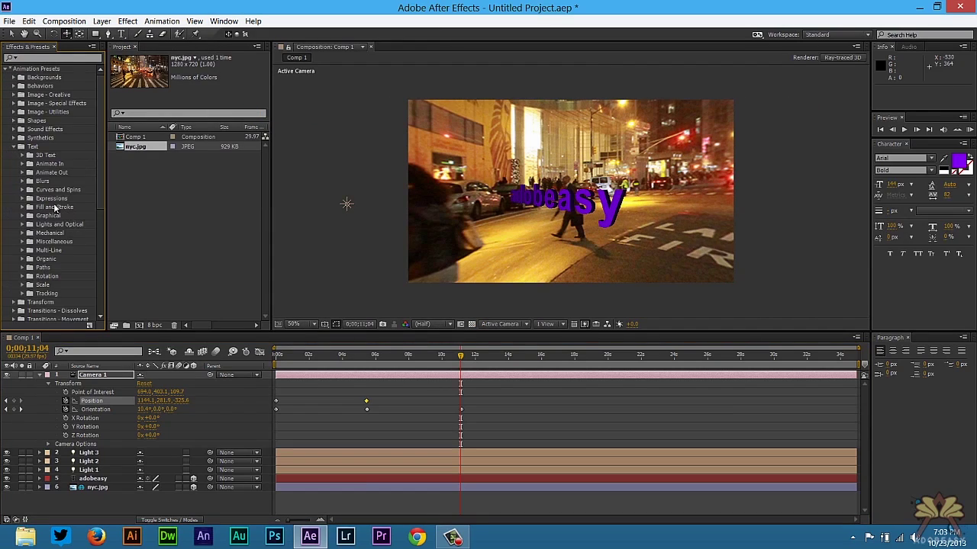
click(22, 155)
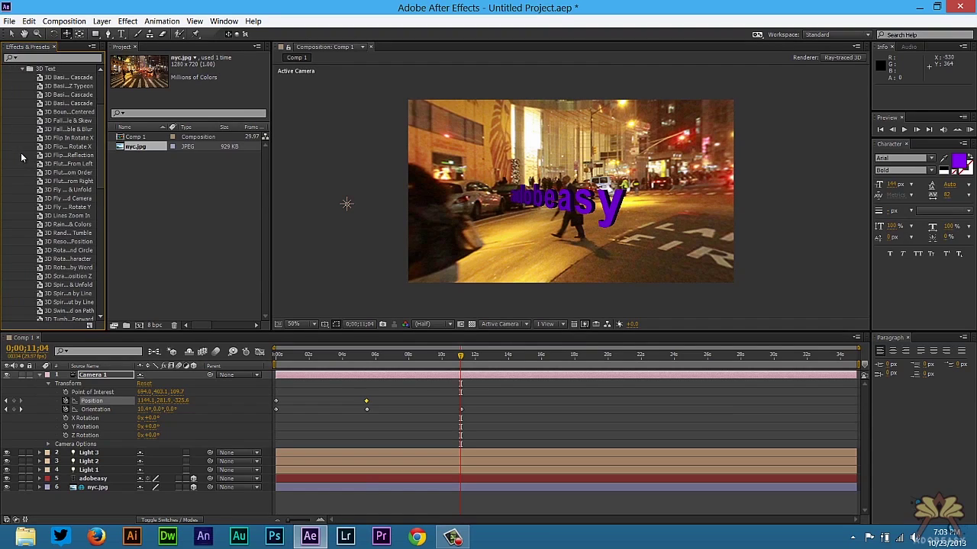
drag(108, 174, 189, 174)
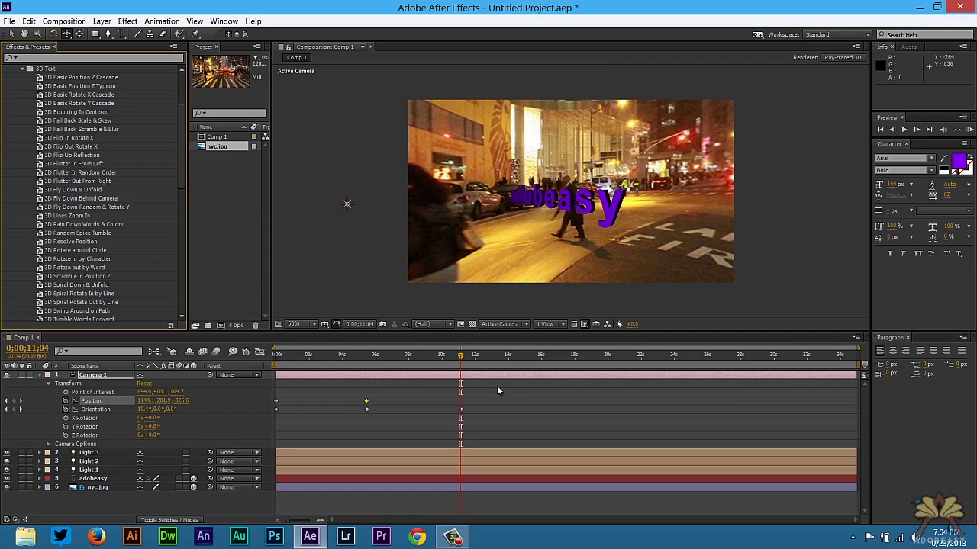
Step: Remove all position and orientation keyframes from Camera 1 and return to the start of the composition
drag(497, 385, 237, 429)
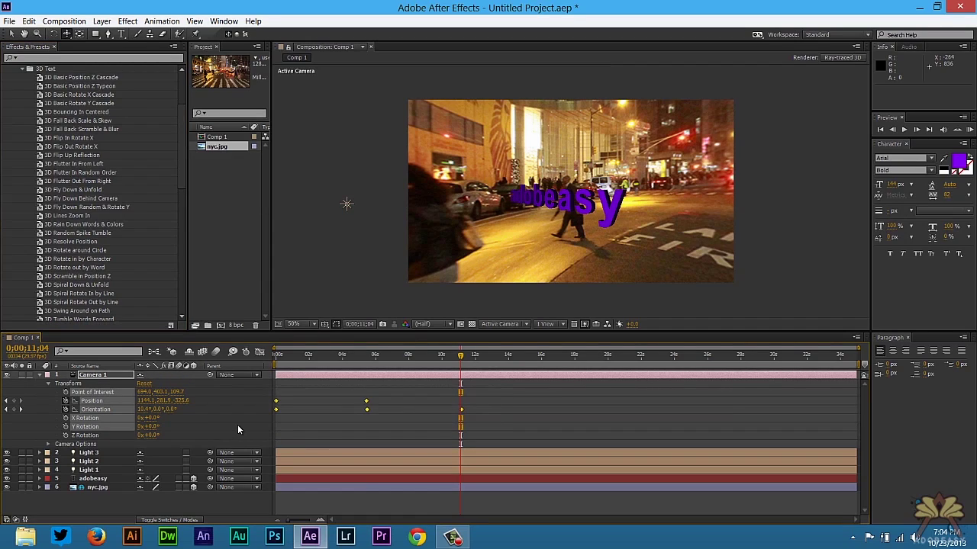
key(ctrl+z)
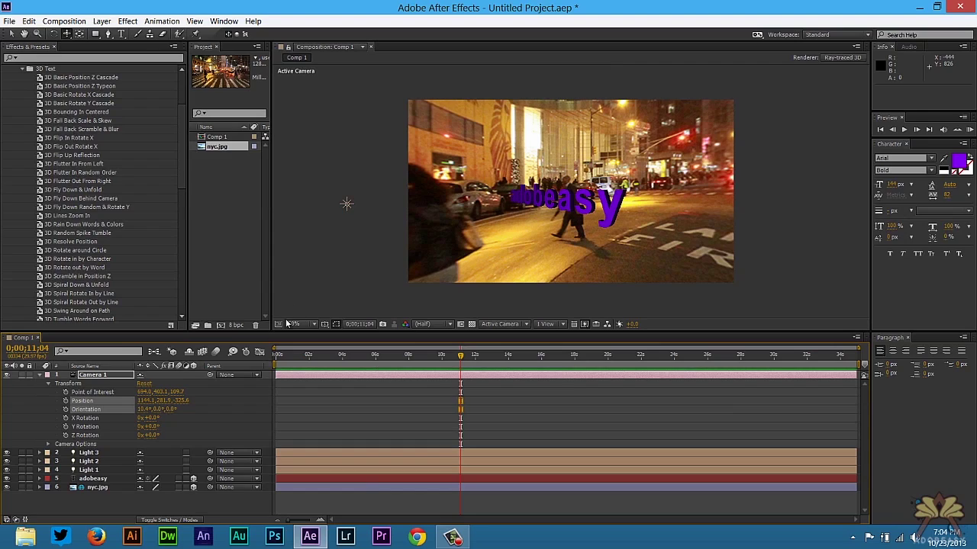
click(277, 356)
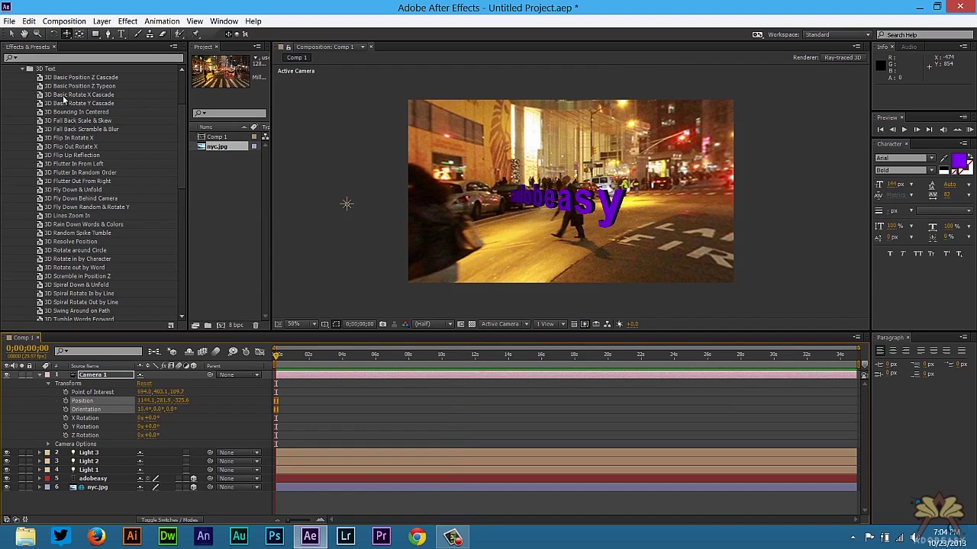
Step: Apply the 3D Basic Rotate X Cascade preset to the adobeasy text and preview the first two seconds of the animation
click(62, 95)
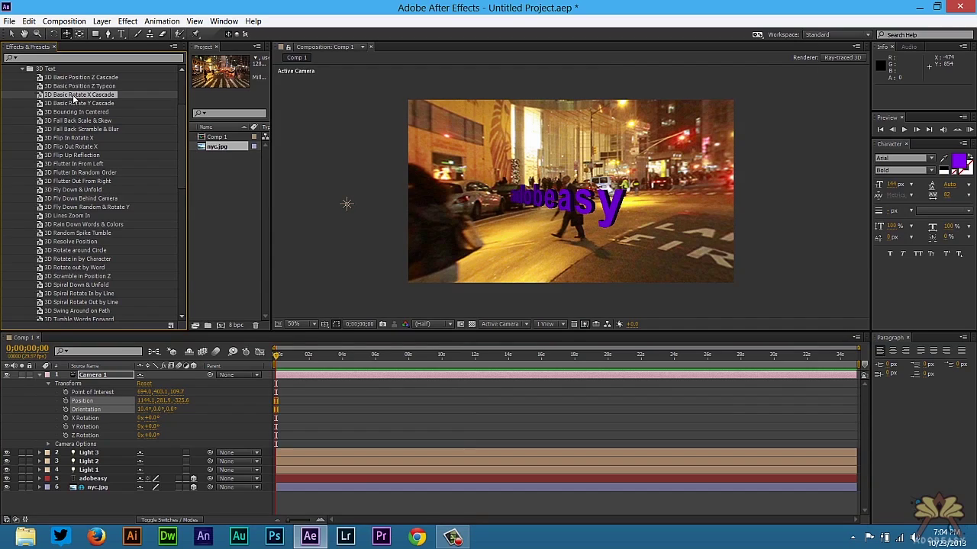
drag(73, 94, 303, 360)
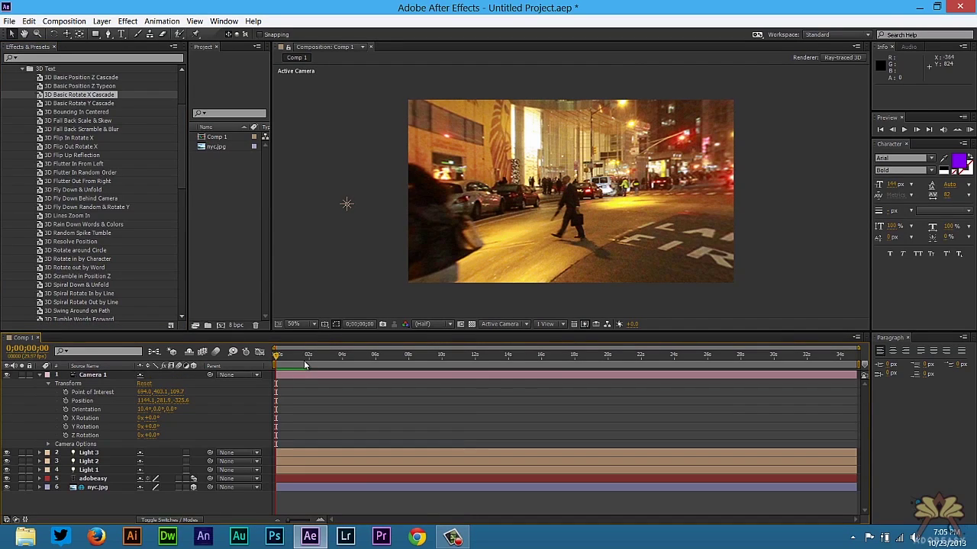
key(space)
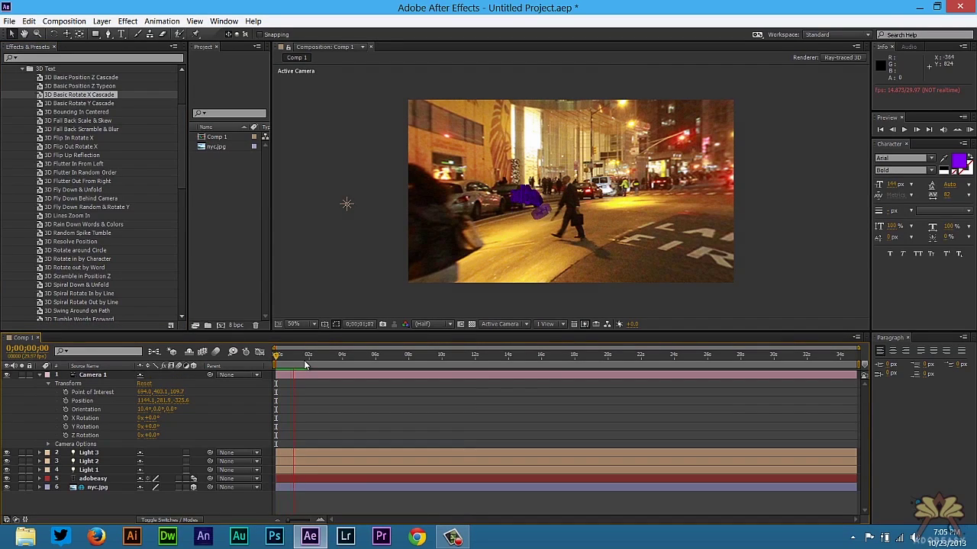
click(270, 356)
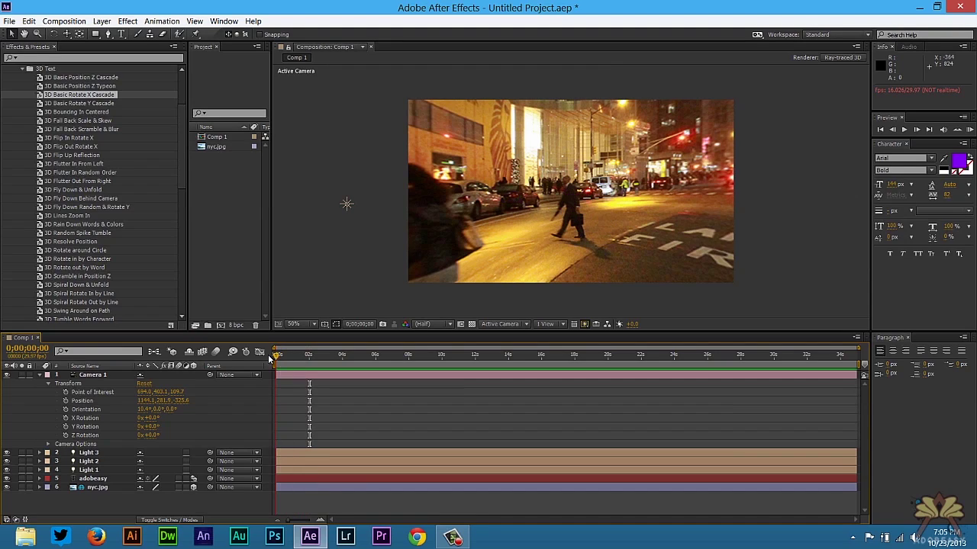
drag(282, 358, 308, 359)
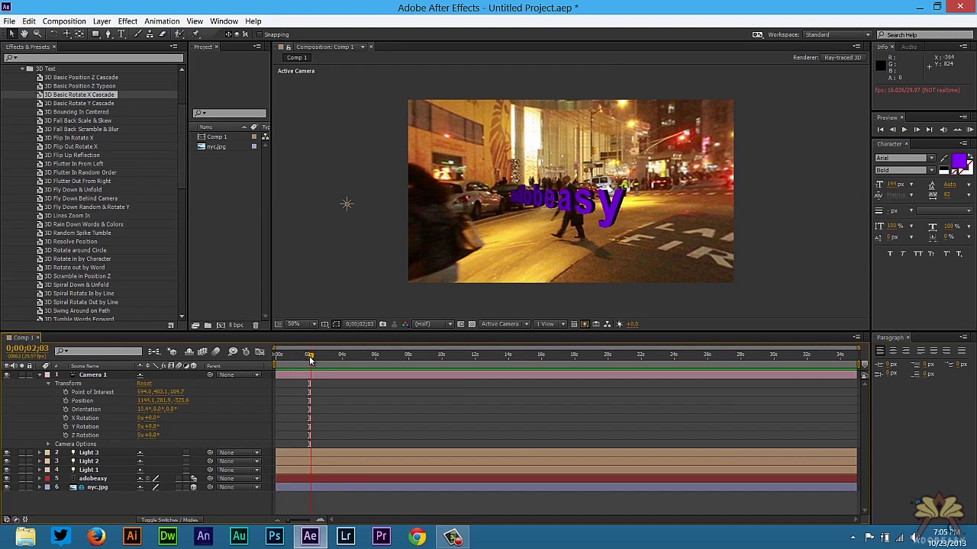
Step: Replace the text's cascade preset with 3D Rain Down Words & Colors, applied at 11;04, and preview the animation
key(ctrl+z)
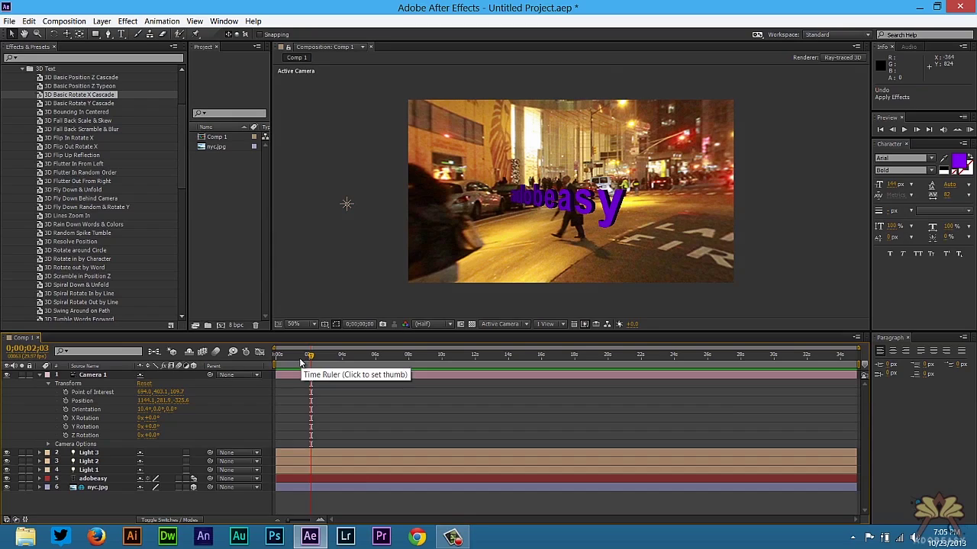
click(277, 357)
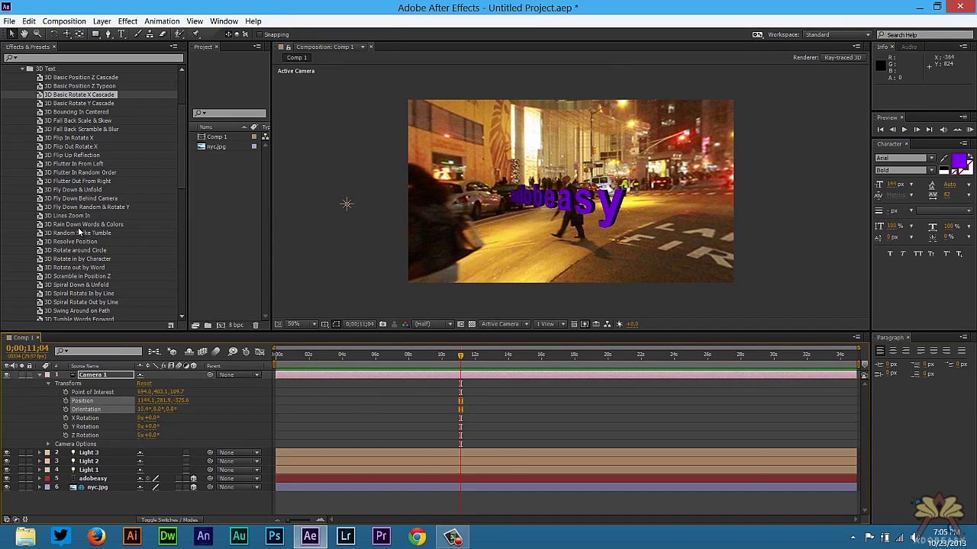
click(80, 226)
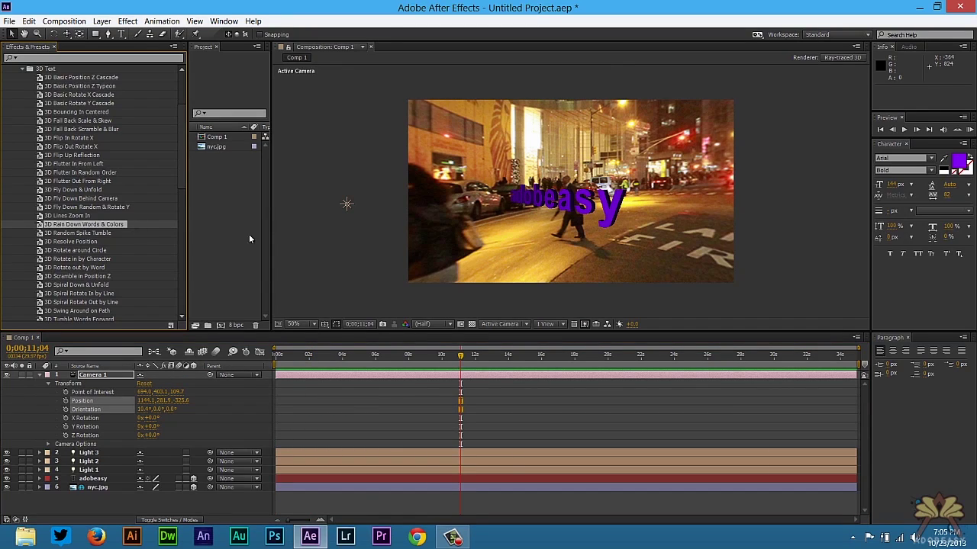
drag(249, 239, 578, 203)
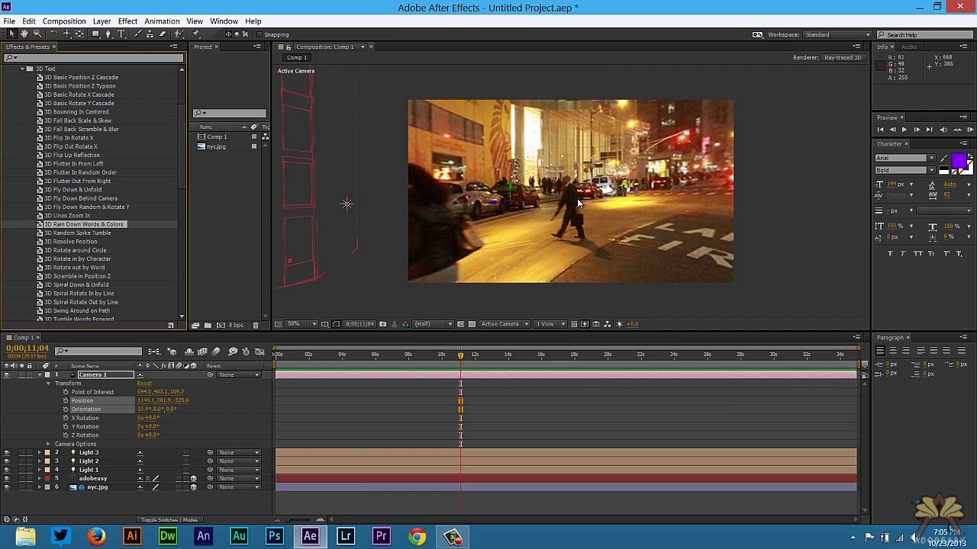
drag(290, 358, 461, 355)
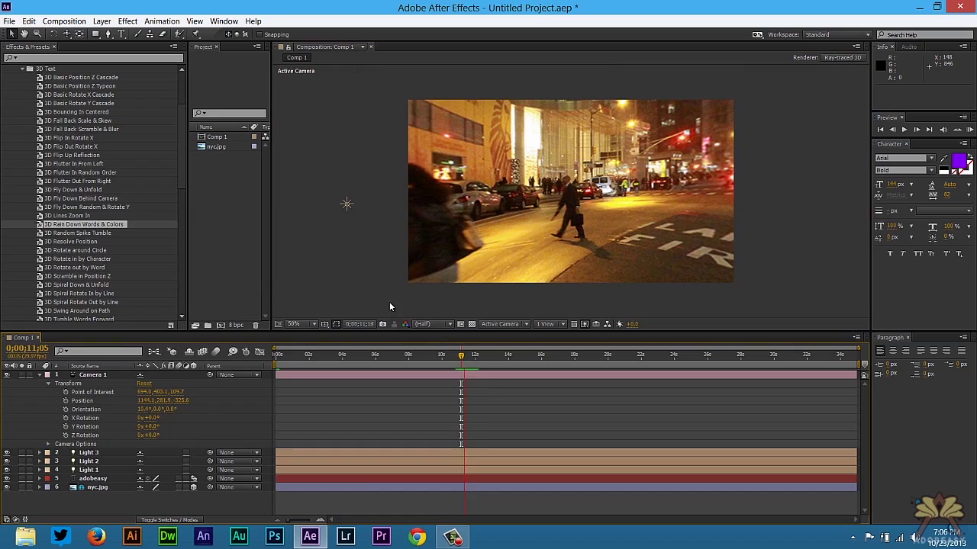
key(KP_0)
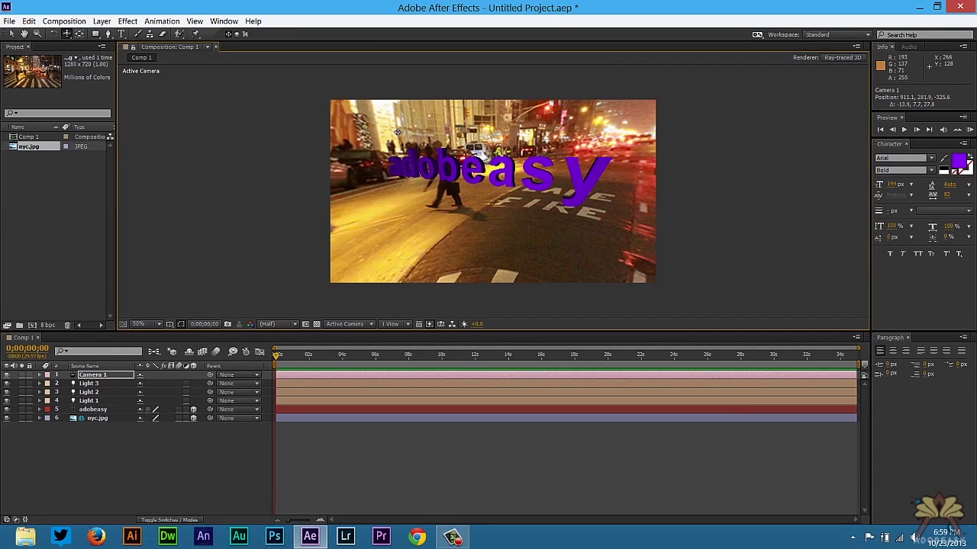